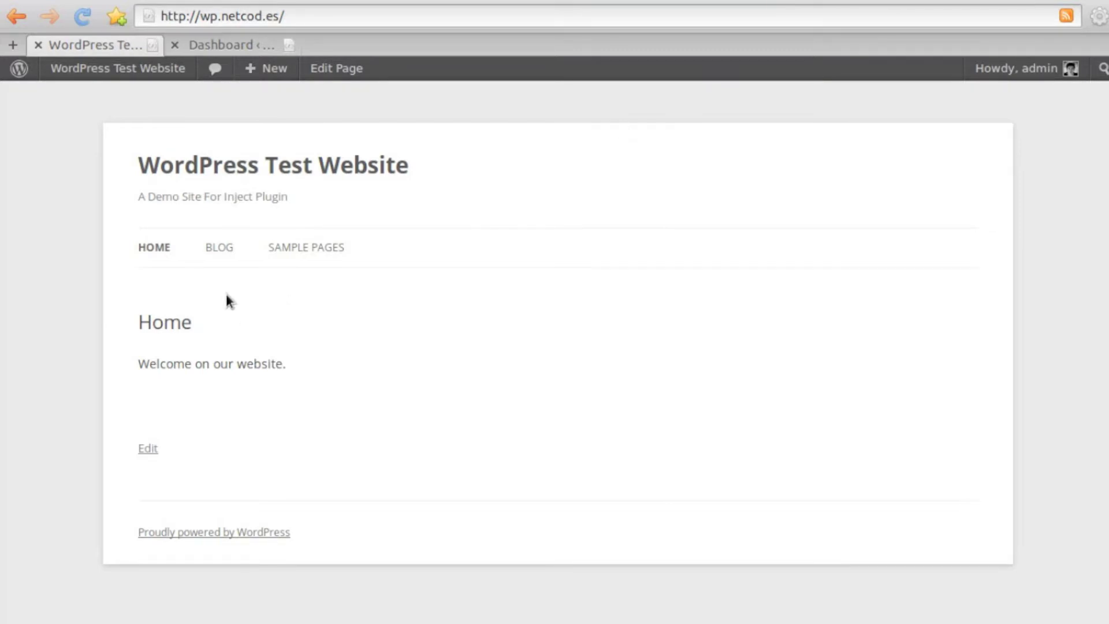
Open the test site's Blog page, scroll down through its posts, then back to the top
{"action": "left_click", "coordinate": [220, 250]}
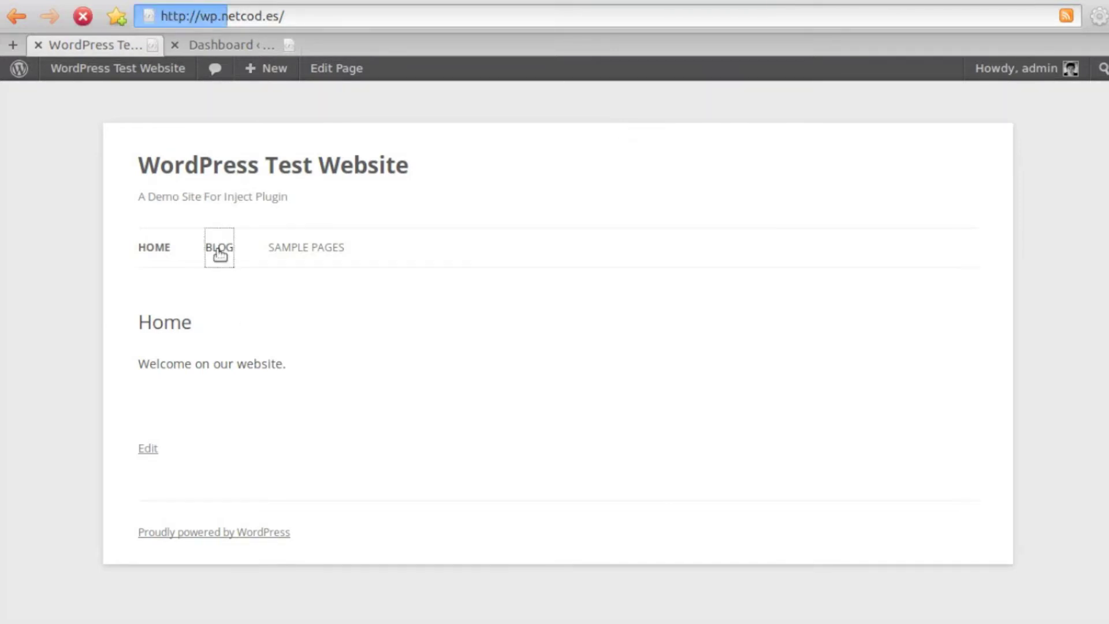
{"action": "scroll", "coordinate": [219, 255], "scroll_direction": "down", "scroll_amount": 1}
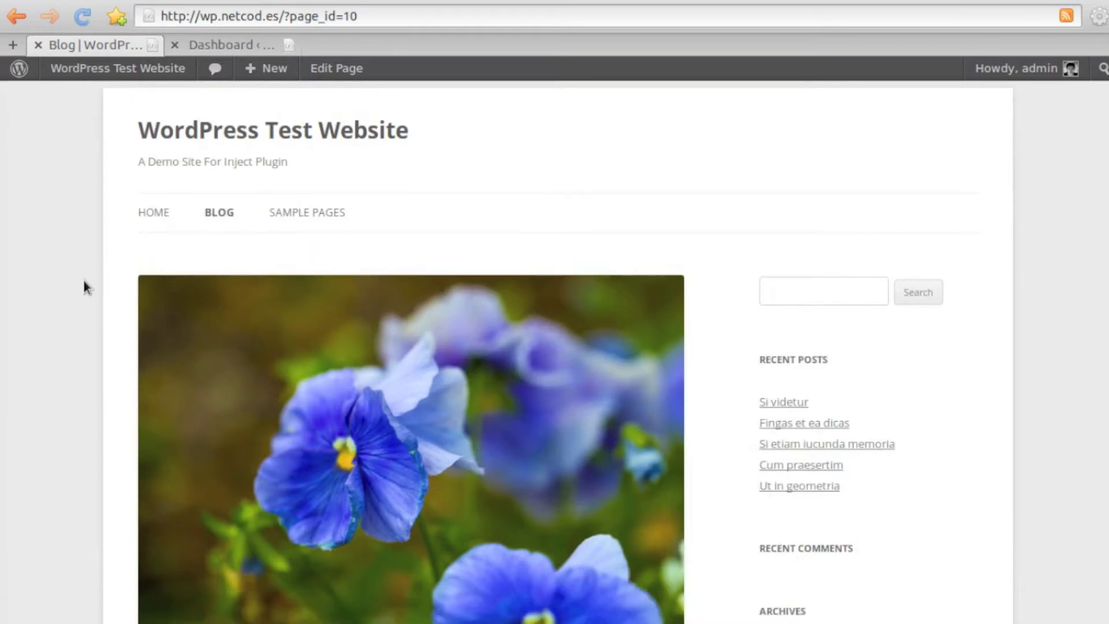
{"action": "scroll", "coordinate": [84, 287], "scroll_direction": "down", "scroll_amount": 10}
{"action": "scroll", "coordinate": [82, 292], "scroll_direction": "down", "scroll_amount": 20}
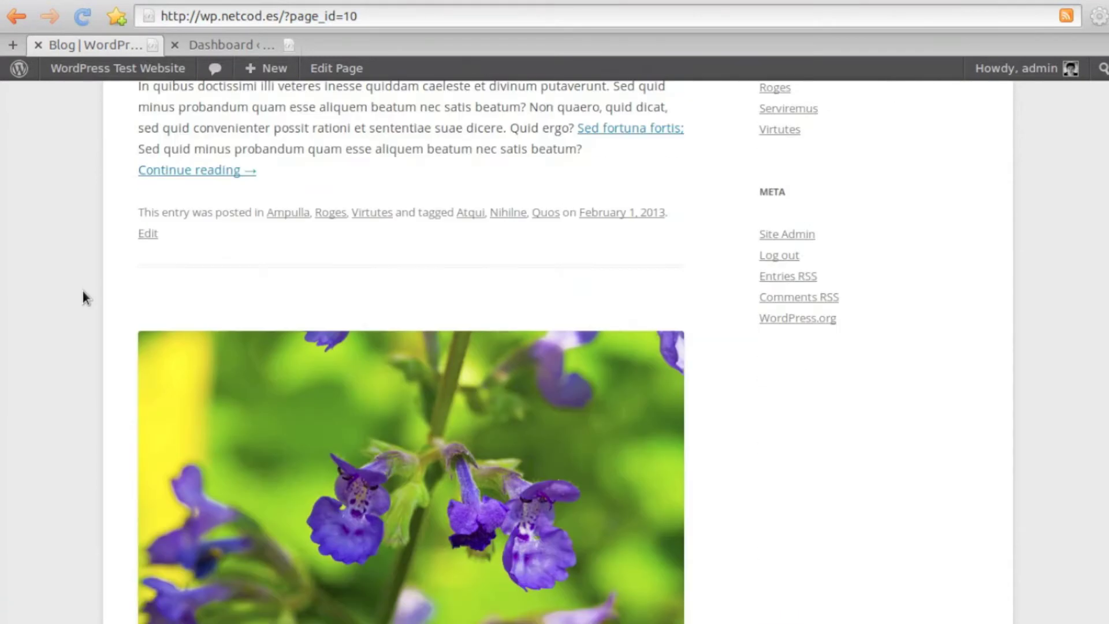
{"action": "scroll", "coordinate": [82, 293], "scroll_direction": "down", "scroll_amount": 10}
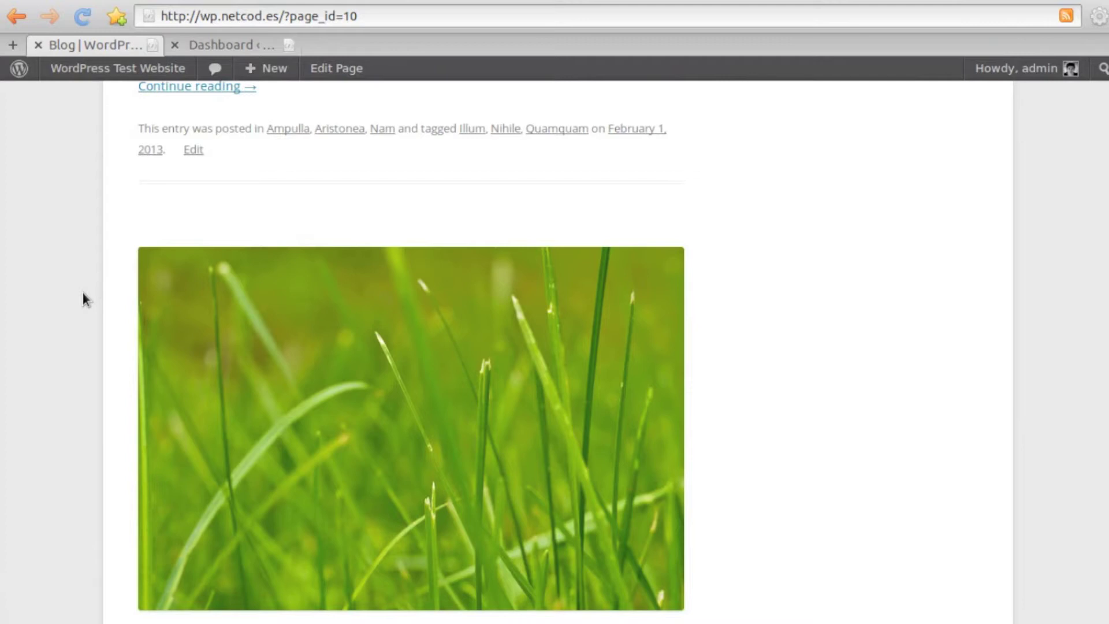
{"action": "scroll", "coordinate": [82, 292], "scroll_direction": "up", "scroll_amount": 11}
{"action": "scroll", "coordinate": [82, 292], "scroll_direction": "up", "scroll_amount": 20}
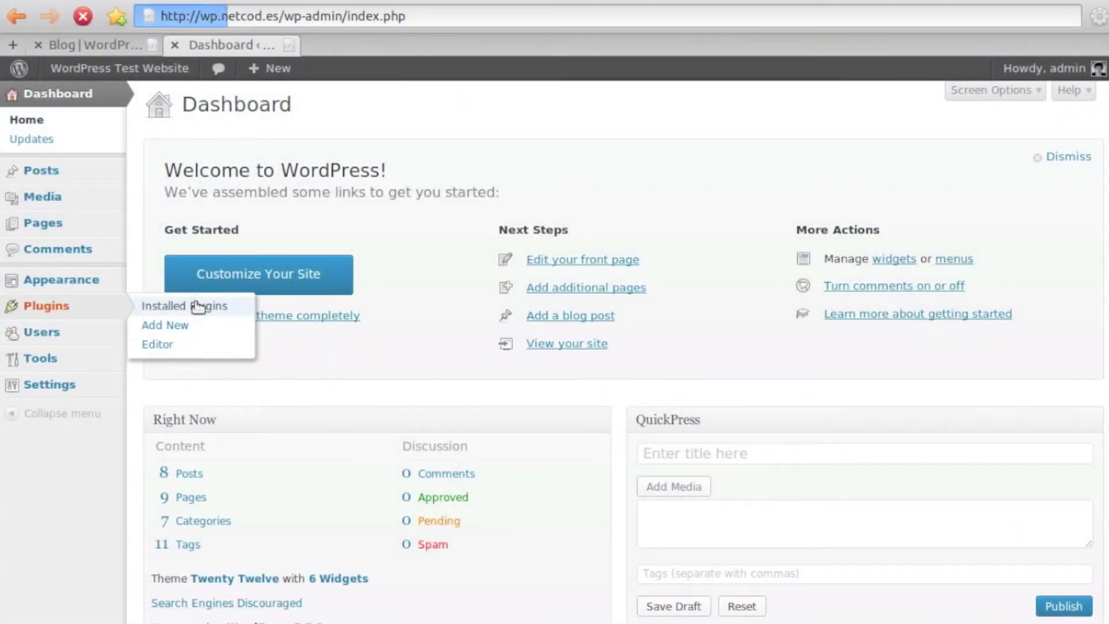
Open Add New under Plugins and switch to its Upload option for a .zip plugin
{"action": "left_click", "coordinate": [293, 104]}
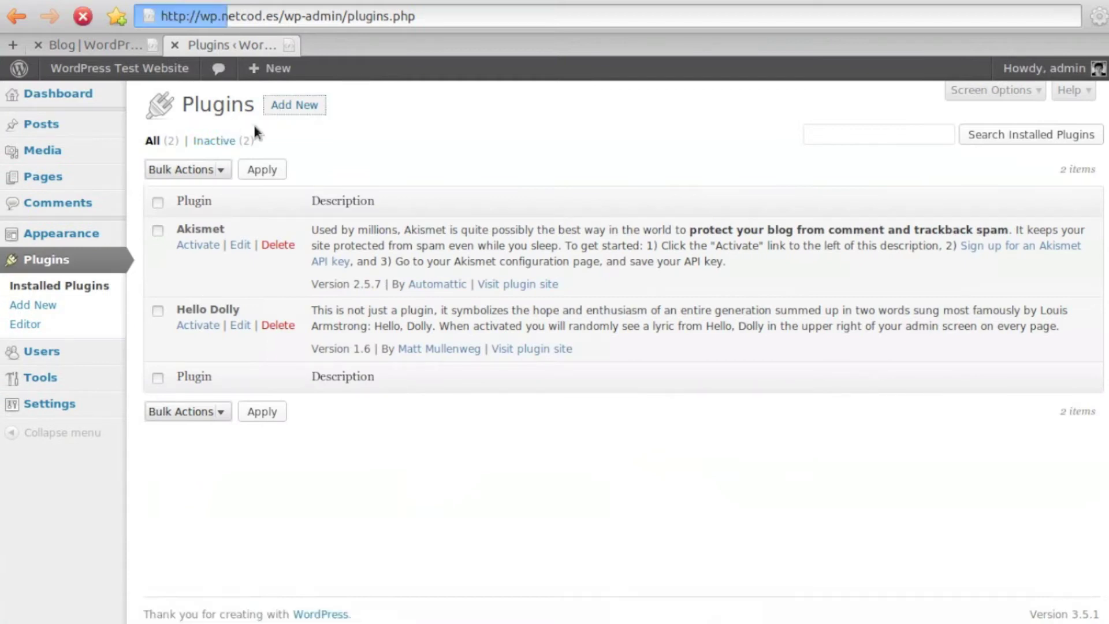
{"action": "left_click", "coordinate": [224, 140]}
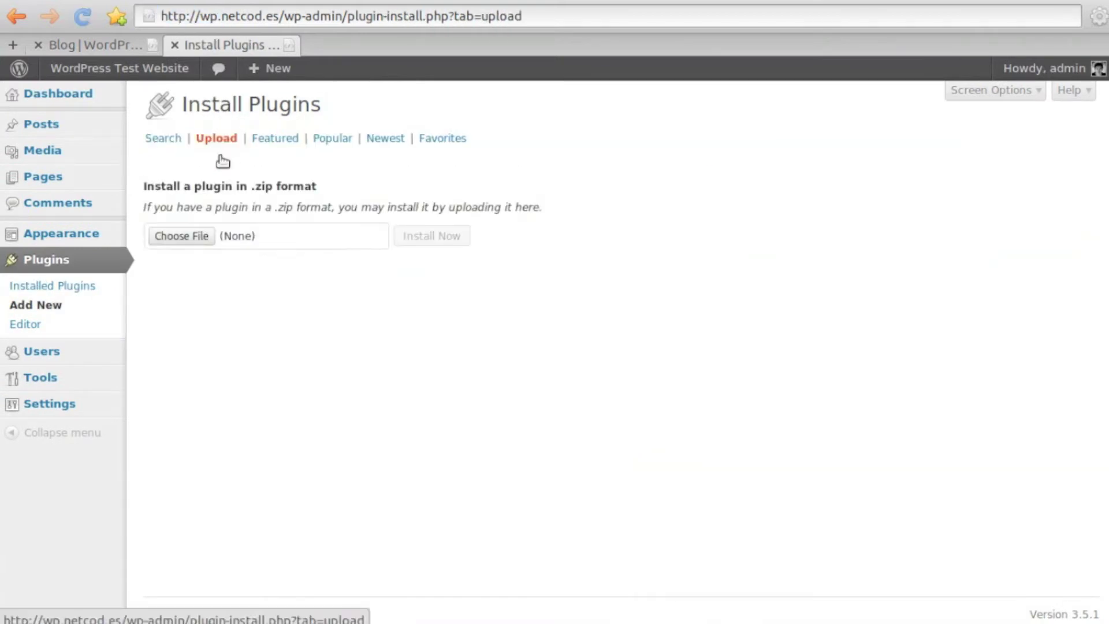
In the file chooser, go to the Inject Plugin folder and select inject.zip
{"action": "left_click", "coordinate": [191, 235]}
{"action": "left_click", "coordinate": [203, 320]}
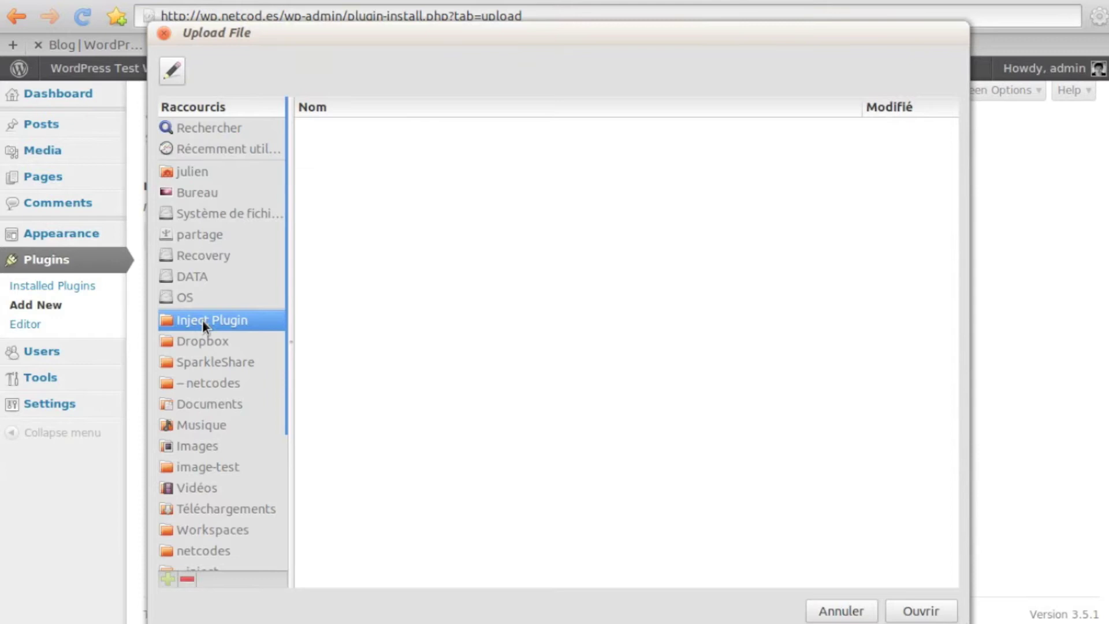
{"action": "left_click", "coordinate": [358, 189]}
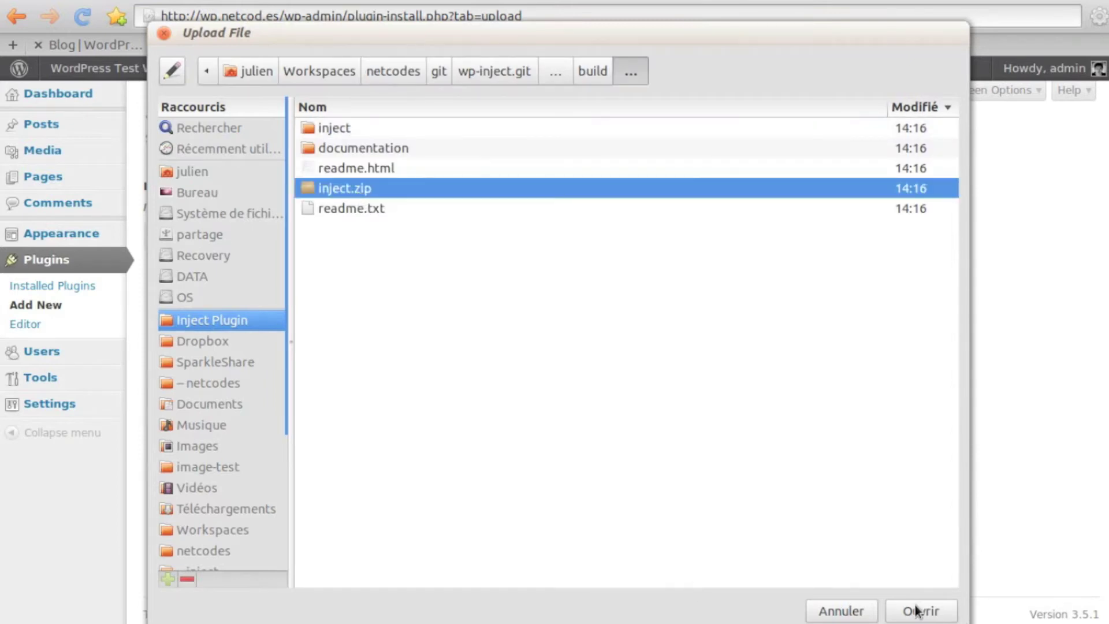
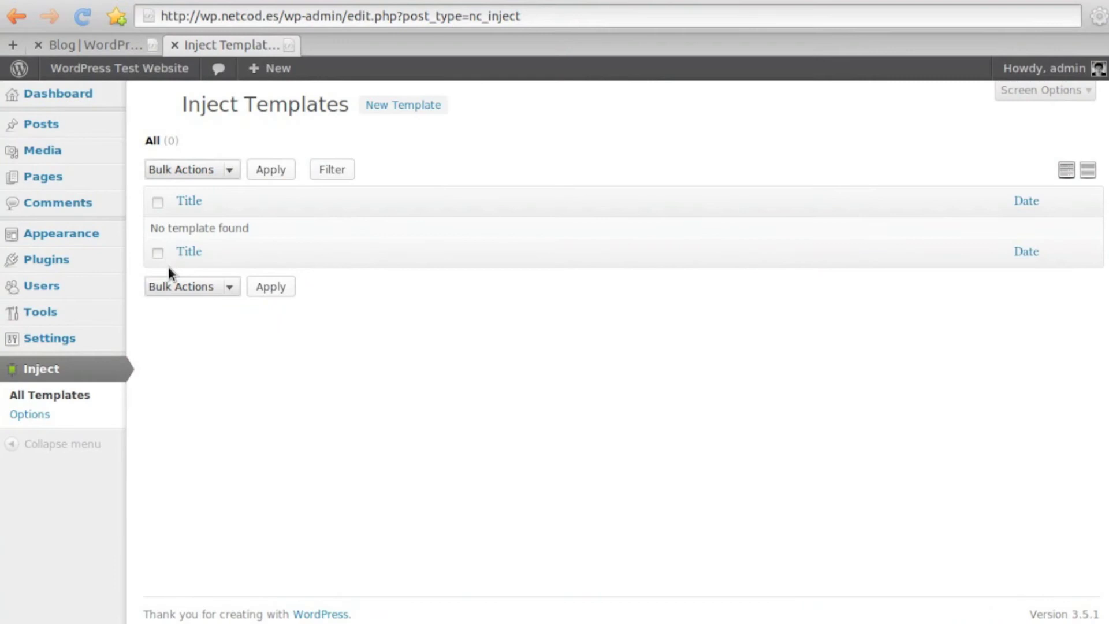
Draft a new Inject template with title 'Posts List' and Id 'posts-list'
{"action": "left_click", "coordinate": [384, 106]}
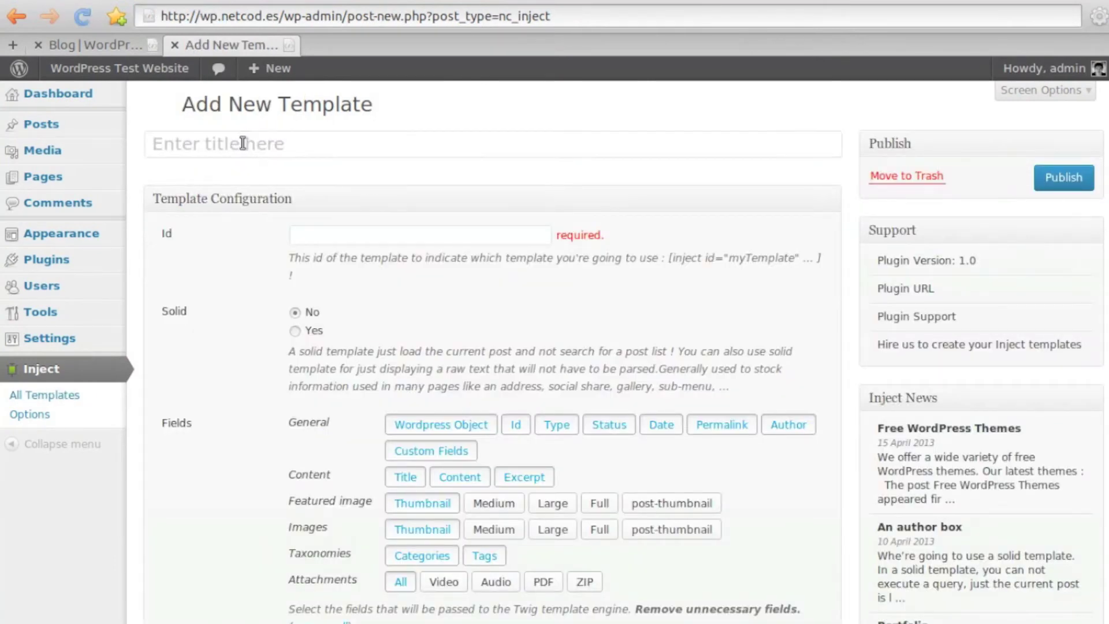
{"action": "left_click", "coordinate": [242, 143]}
{"action": "type", "text": "P"}
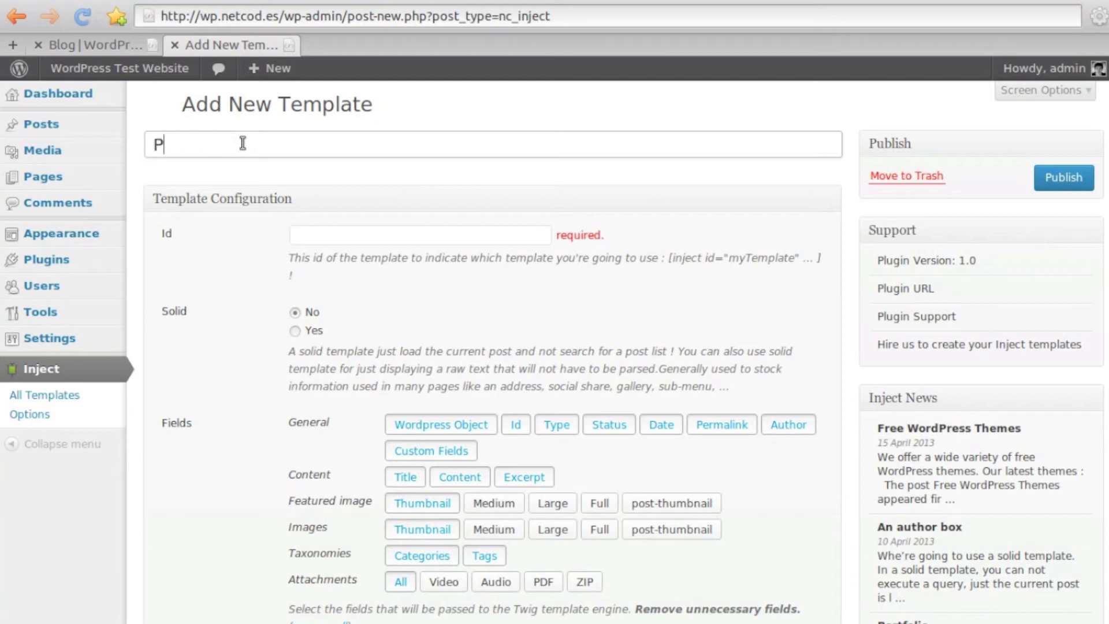
{"action": "type", "text": "osts List"}
{"action": "left_click", "coordinate": [309, 233]}
{"action": "type", "text": "posts-list"}
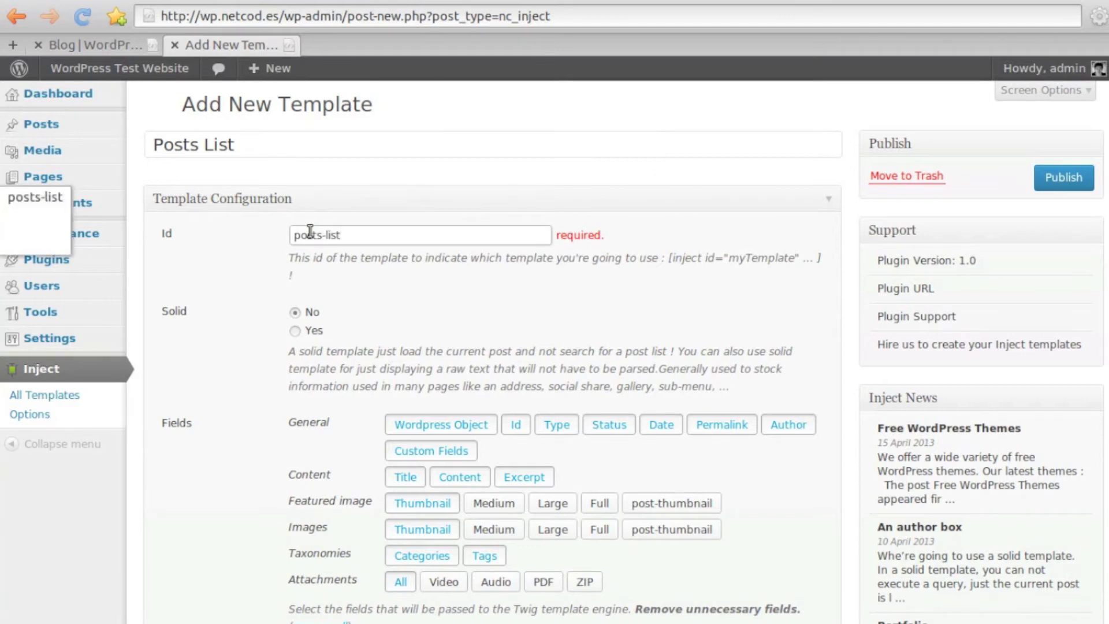
Insert the built-in 'posts lists' example code into the Template editor
{"action": "scroll", "coordinate": [307, 422], "scroll_direction": "down", "scroll_amount": 5}
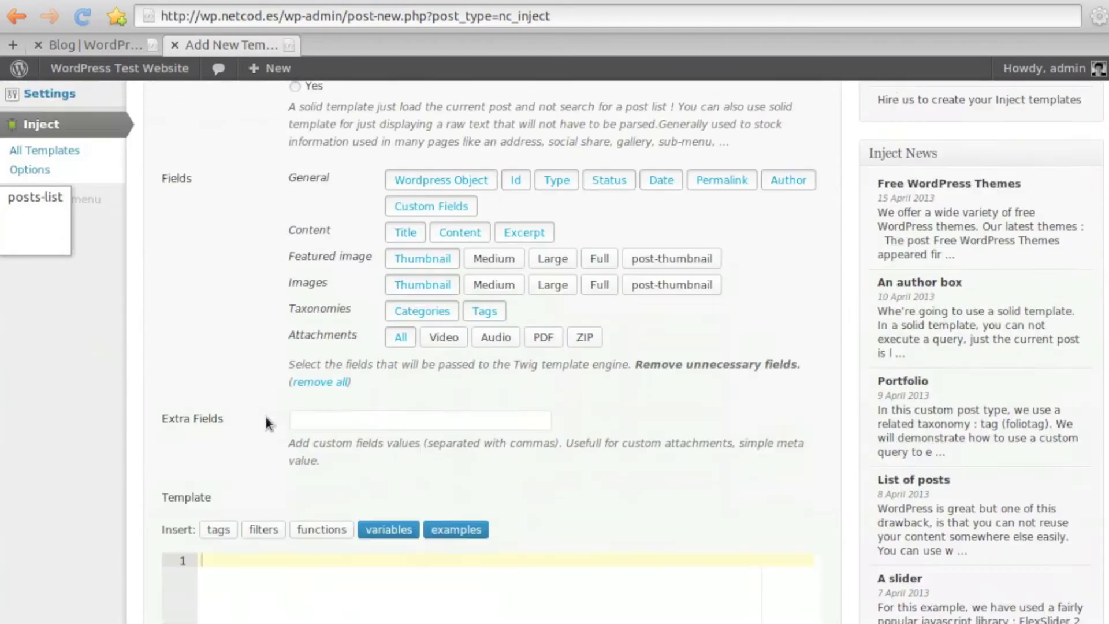
{"action": "scroll", "coordinate": [531, 479], "scroll_direction": "down", "scroll_amount": 4}
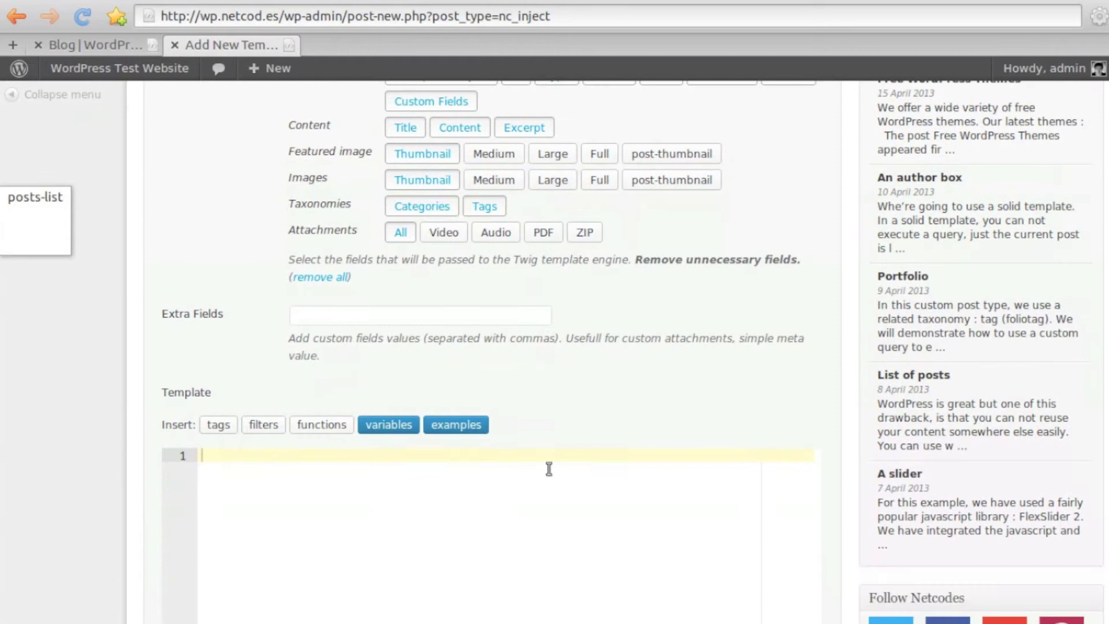
{"action": "left_click", "coordinate": [450, 298]}
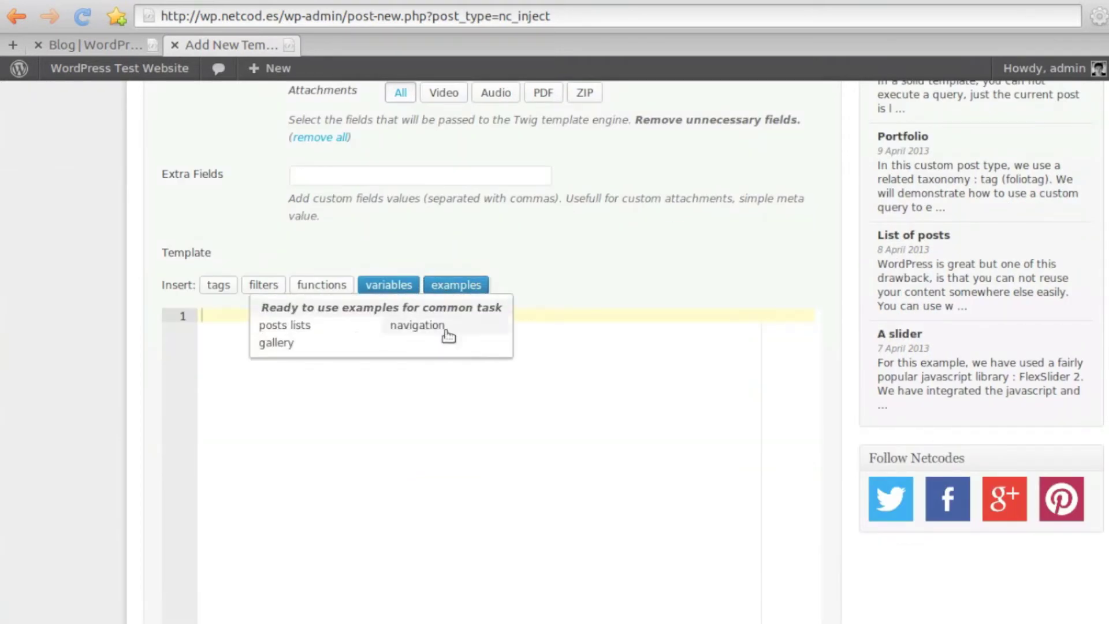
{"action": "left_click", "coordinate": [286, 333]}
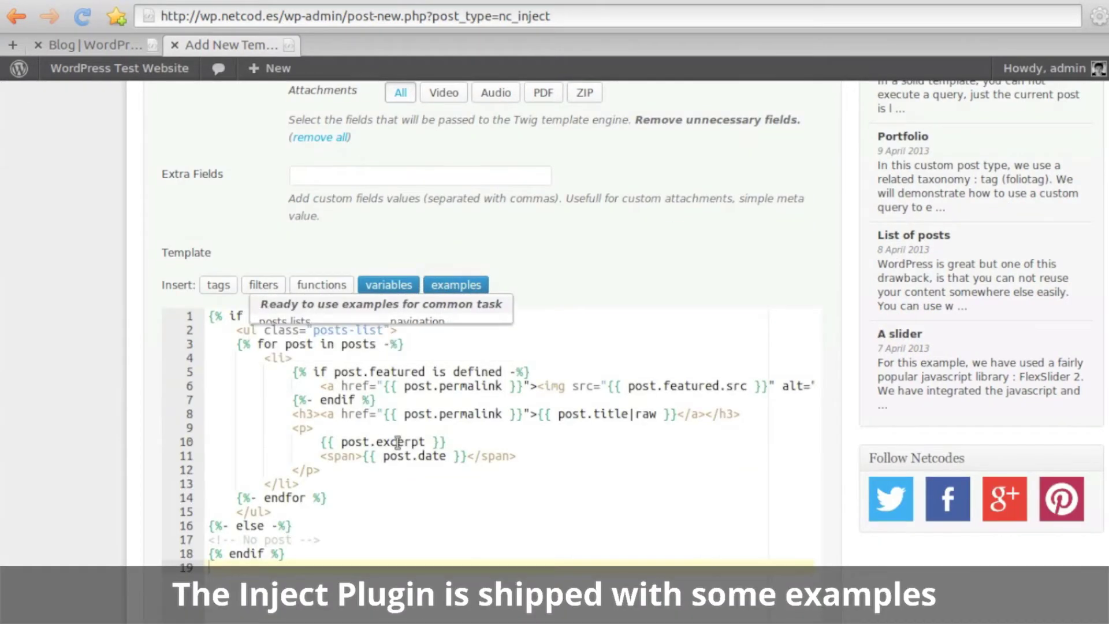
Point out the permalink, featured image, title and date variables in the example code
{"action": "left_click", "coordinate": [466, 386]}
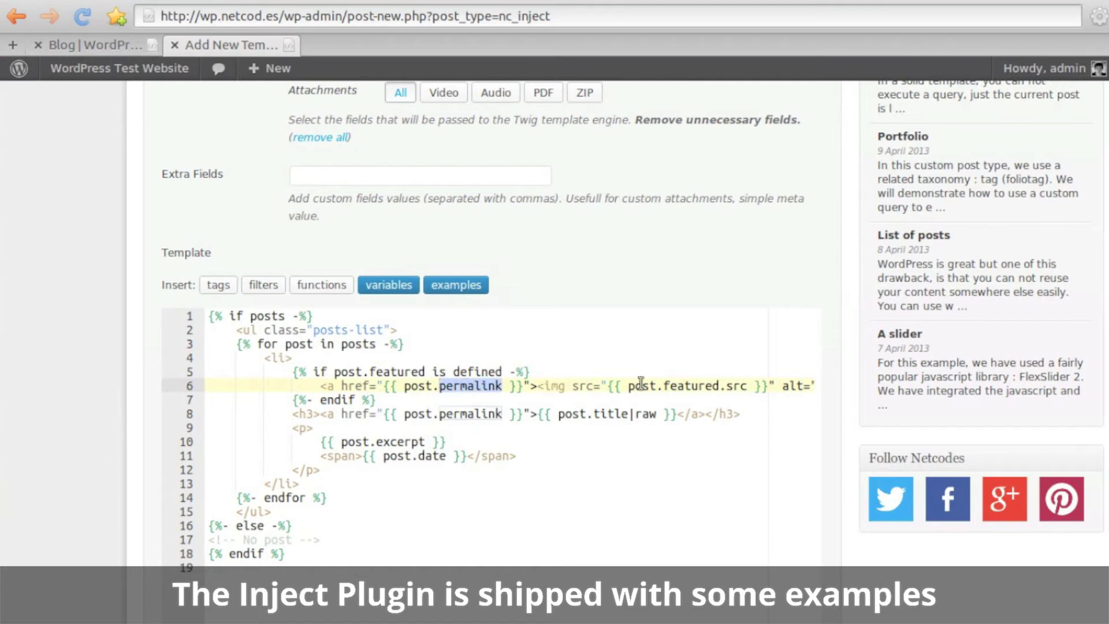
{"action": "left_click", "coordinate": [690, 386]}
{"action": "left_click", "coordinate": [608, 415]}
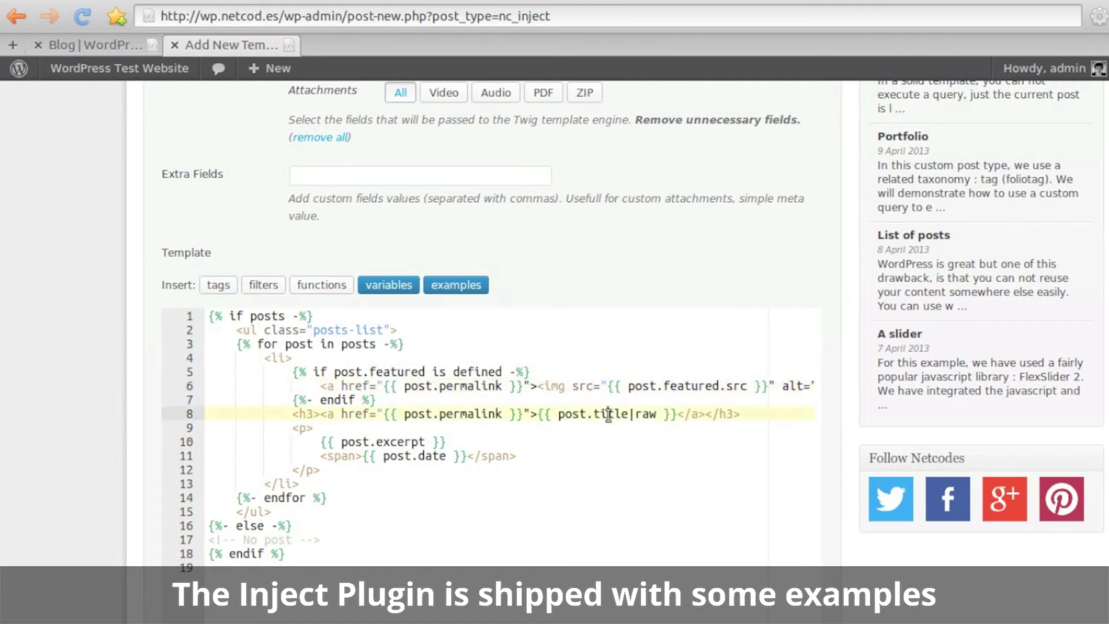
{"action": "left_click", "coordinate": [433, 456]}
Remove all template fields, then add back Id, Date, Permalink, Title and Excerpt
{"action": "scroll", "coordinate": [514, 450], "scroll_direction": "up", "scroll_amount": 3}
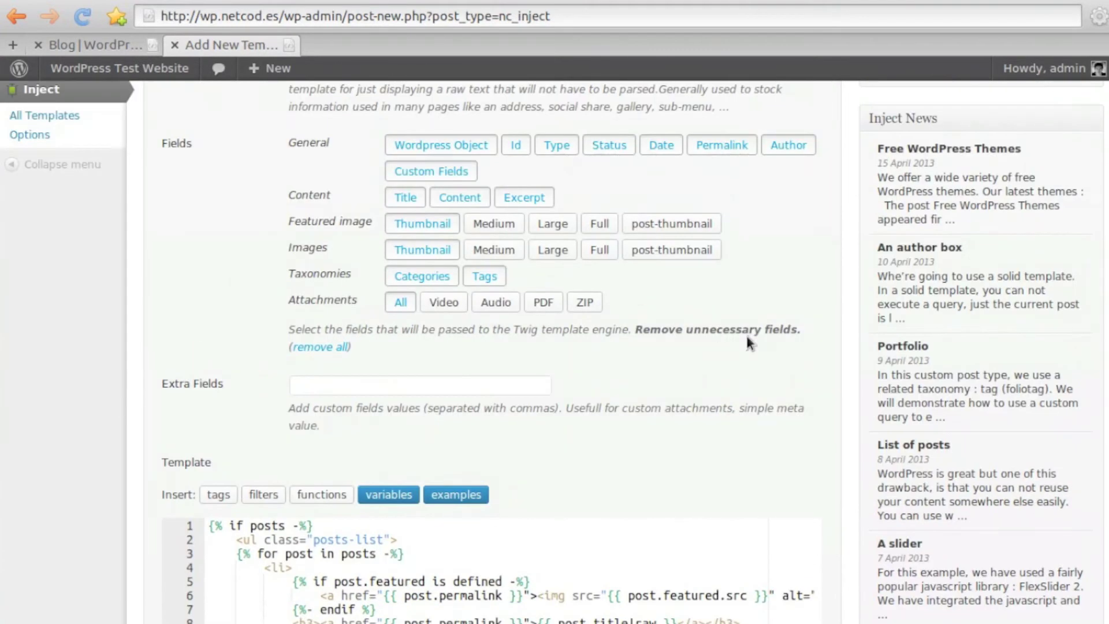
{"action": "left_click", "coordinate": [303, 346]}
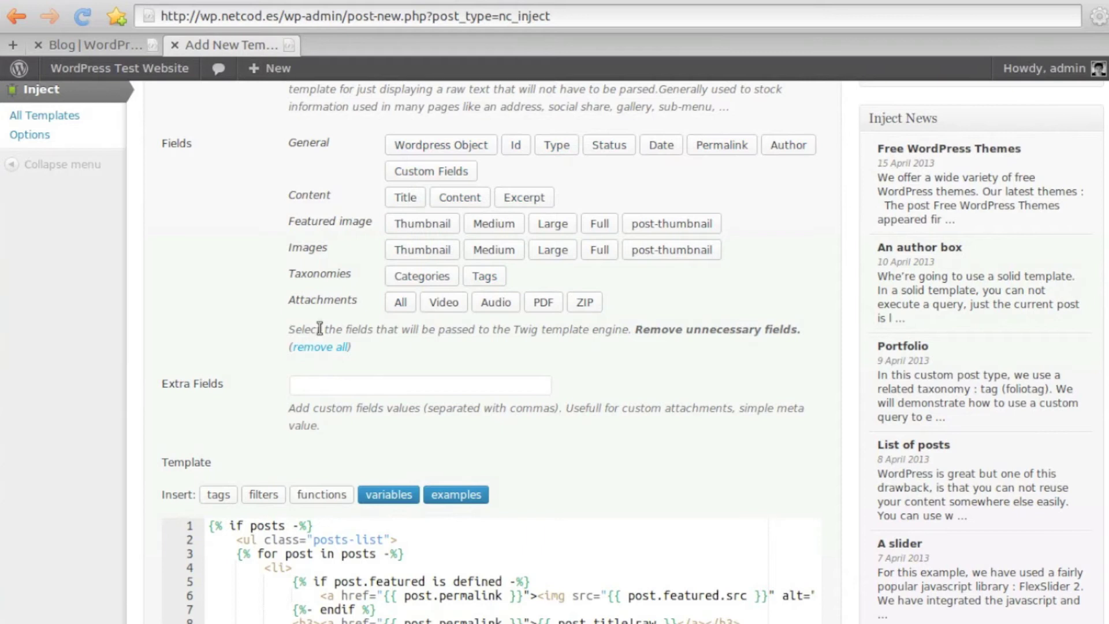
{"action": "left_click", "coordinate": [515, 148]}
{"action": "left_click", "coordinate": [657, 148]}
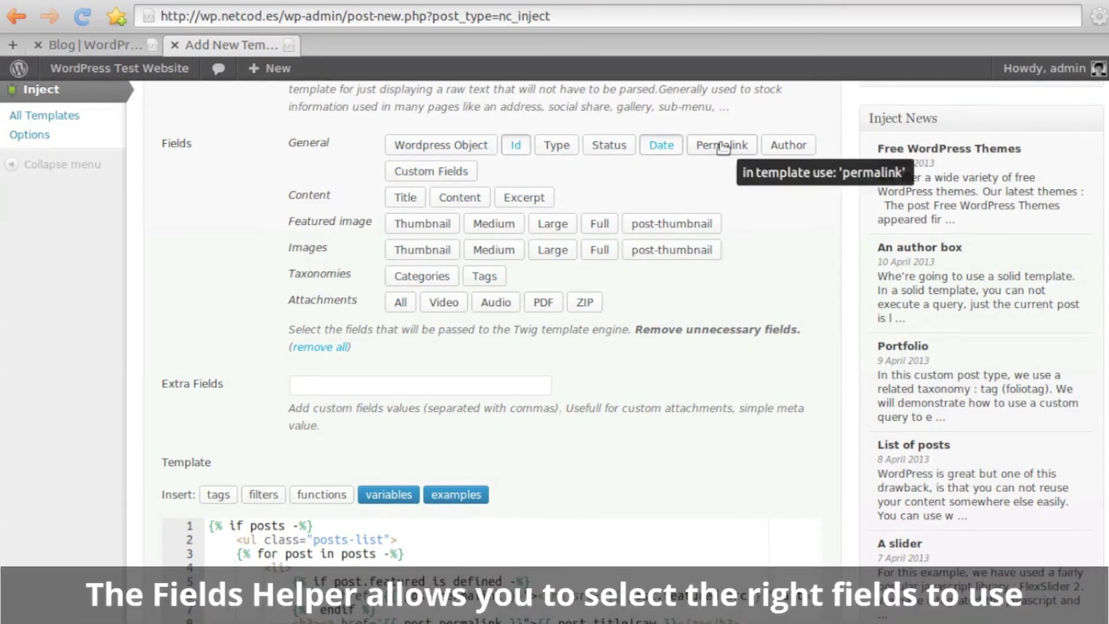
{"action": "left_click", "coordinate": [722, 146]}
{"action": "left_click", "coordinate": [405, 197]}
{"action": "left_click", "coordinate": [524, 197]}
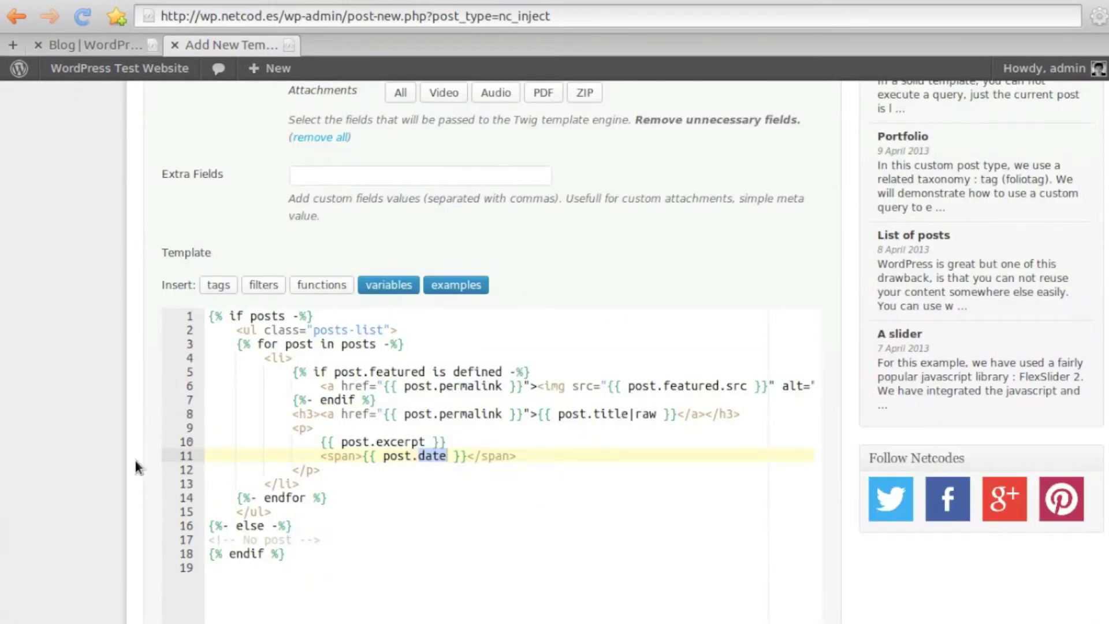
{"action": "scroll", "coordinate": [135, 460], "scroll_direction": "down", "scroll_amount": 6}
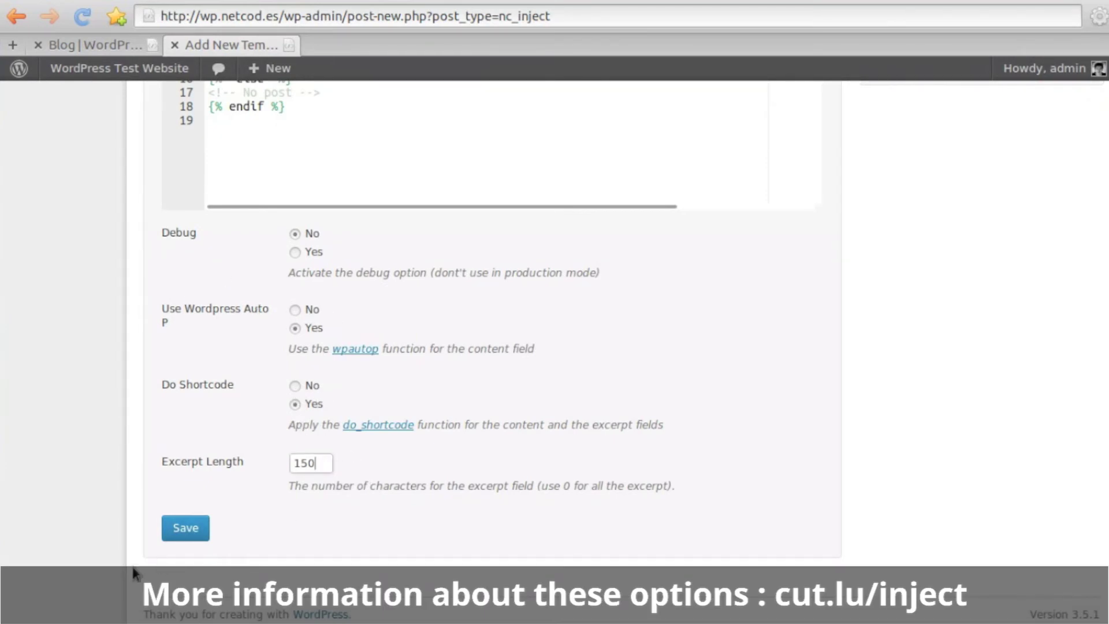
Save the Posts List template and add a 'List of last entries from the blog' heading to Home
{"action": "left_click", "coordinate": [190, 536]}
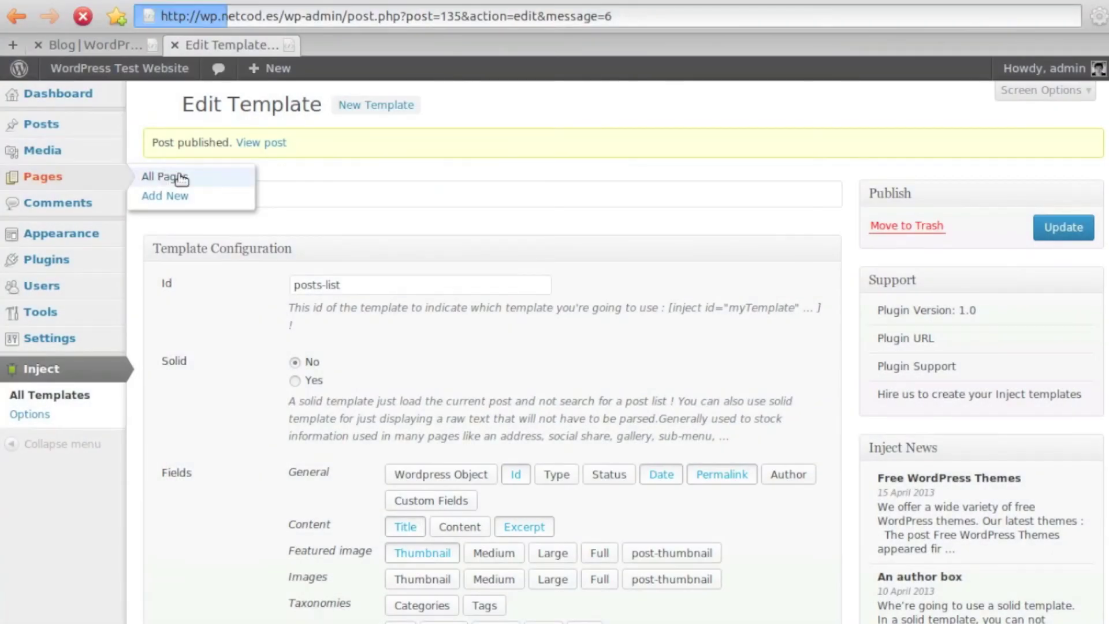
{"action": "left_click", "coordinate": [187, 247]}
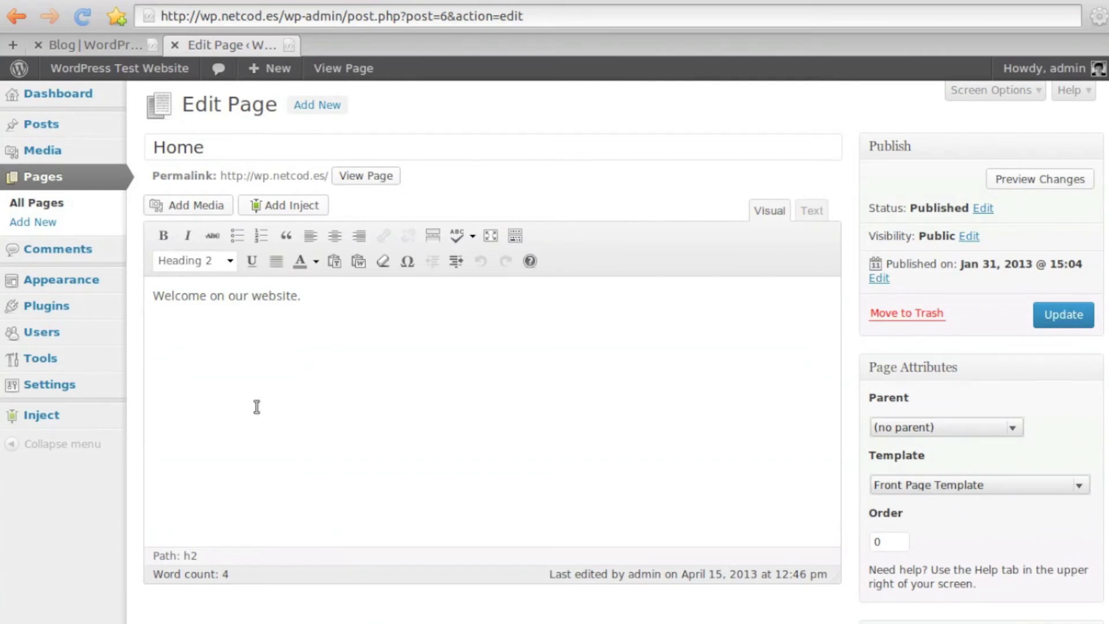
{"action": "type", "text": "List of last entries from the blog"}
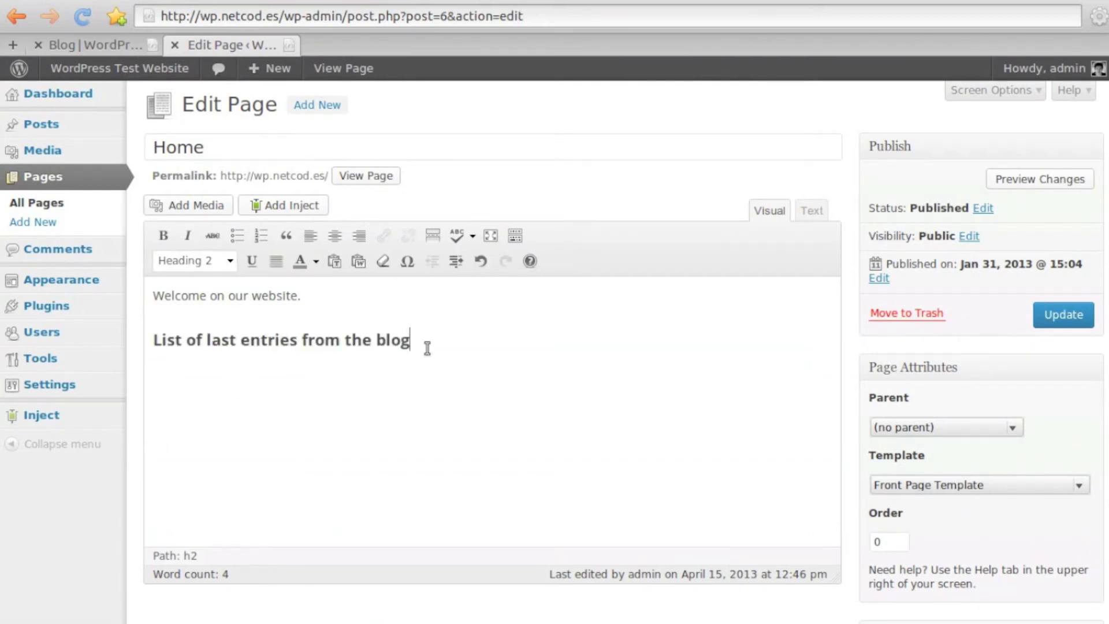
{"action": "key", "text": "Return"}
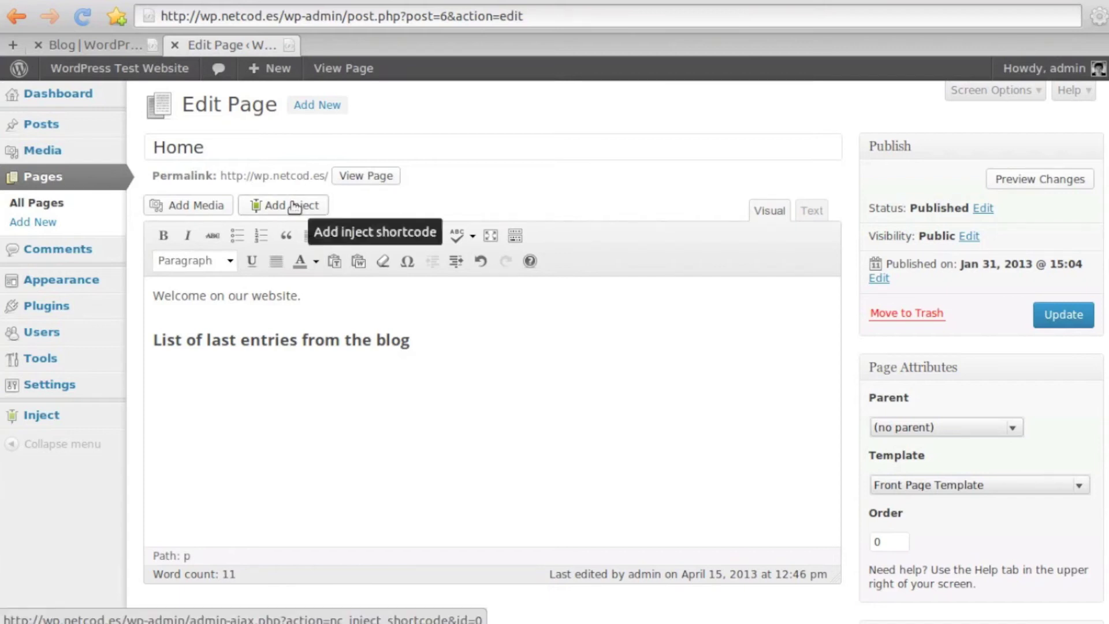
{"action": "left_click", "coordinate": [292, 205]}
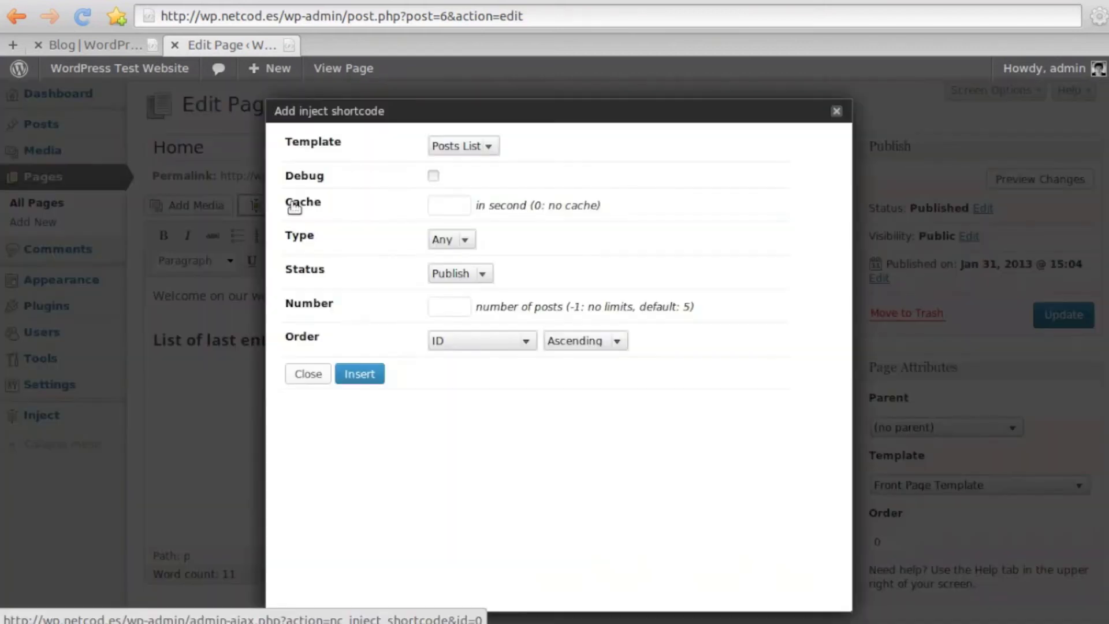
Limit the shortcode to posts, try Aristonea, Roges and Virtutes category filters, then remove them
{"action": "left_click", "coordinate": [442, 247]}
{"action": "left_click", "coordinate": [449, 261]}
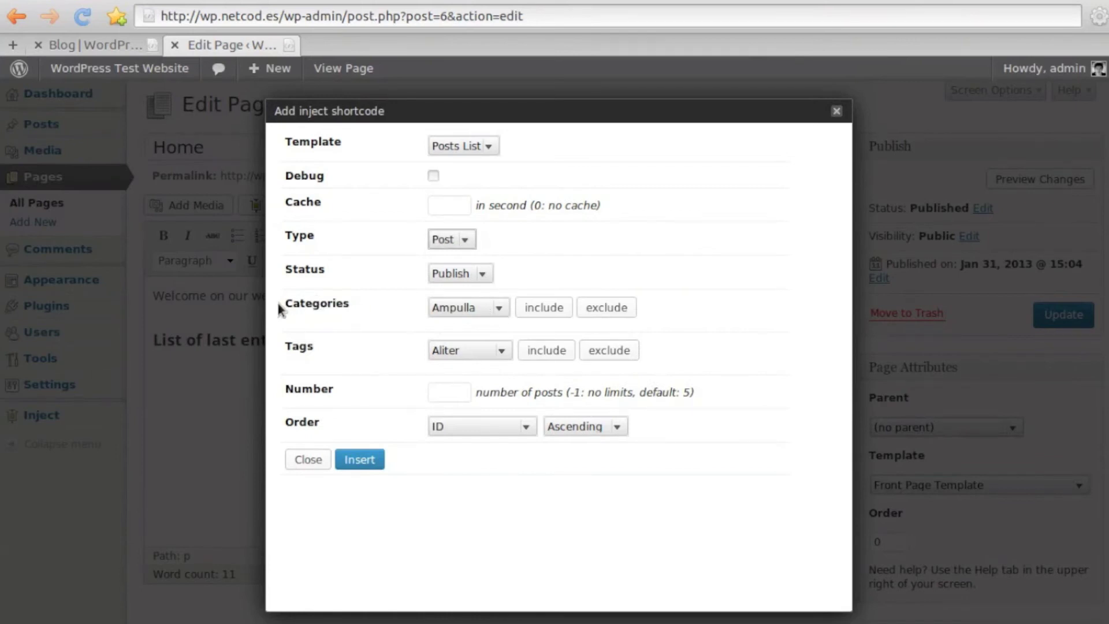
{"action": "left_click", "coordinate": [495, 313]}
{"action": "left_click", "coordinate": [493, 329]}
{"action": "left_click", "coordinate": [541, 307]}
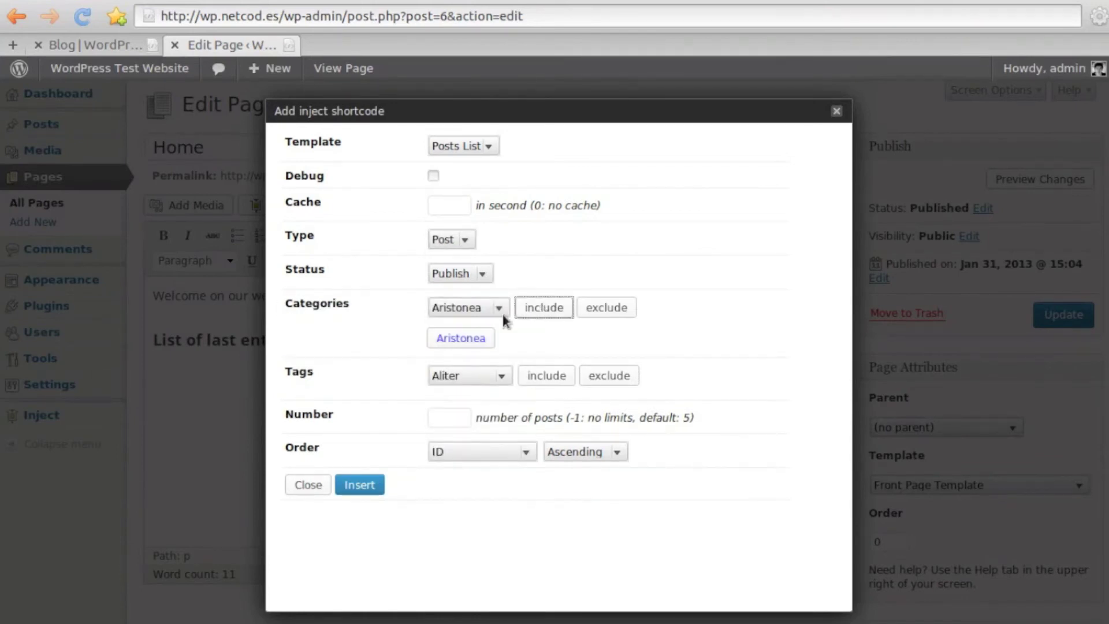
{"action": "left_click", "coordinate": [499, 312]}
{"action": "left_click", "coordinate": [491, 354]}
{"action": "left_click", "coordinate": [546, 308]}
{"action": "left_click", "coordinate": [495, 312]}
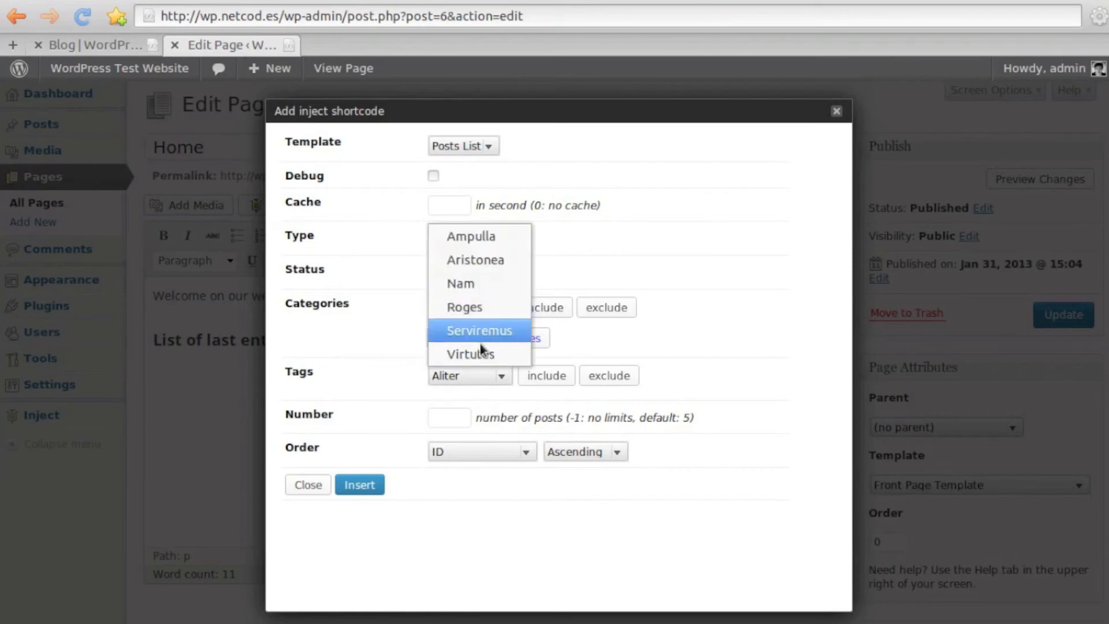
{"action": "left_click", "coordinate": [516, 349]}
{"action": "left_click", "coordinate": [613, 311]}
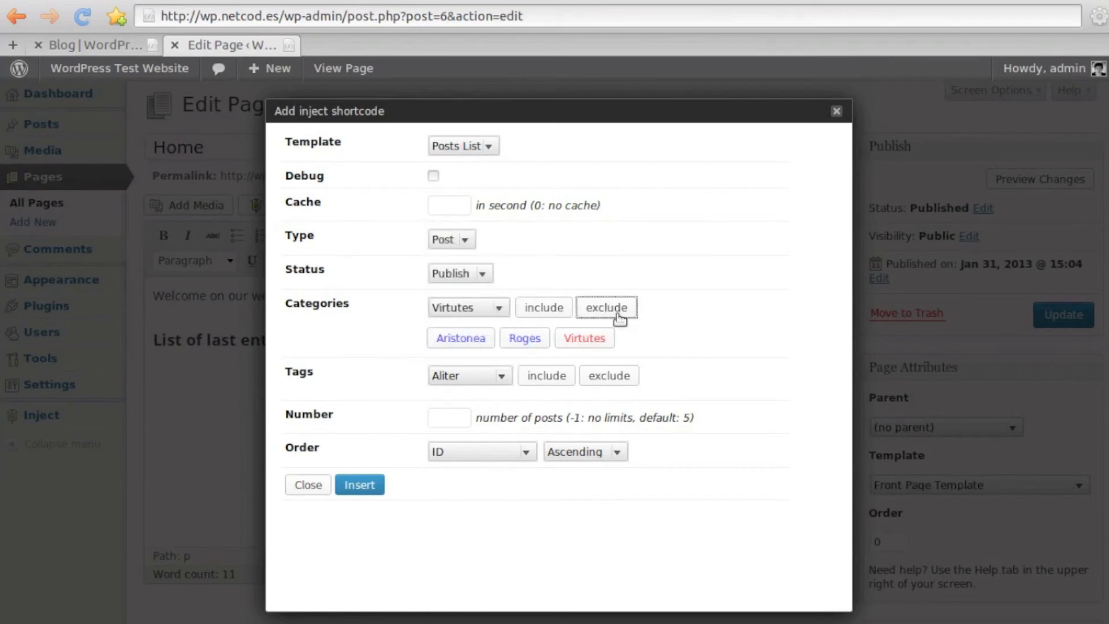
{"action": "left_click", "coordinate": [465, 339]}
{"action": "left_click", "coordinate": [468, 338]}
{"action": "left_click", "coordinate": [438, 340]}
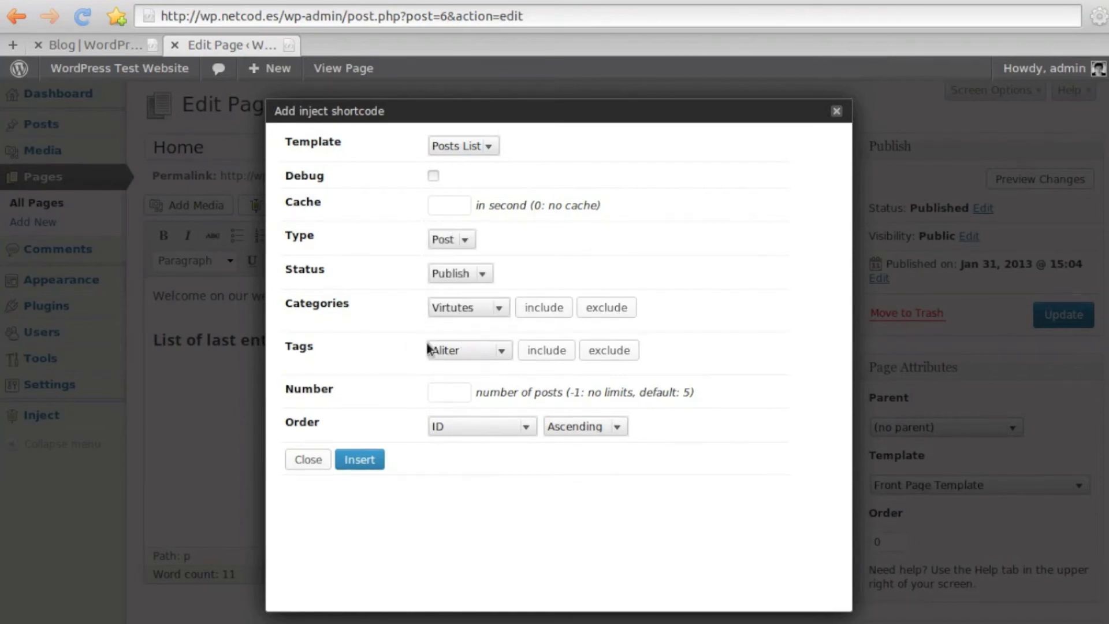
Sort the posts-list shortcode by Date, Descending, insert it and update the Home page
{"action": "left_click", "coordinate": [465, 354]}
{"action": "scroll", "coordinate": [387, 355], "scroll_direction": "down", "scroll_amount": 3}
{"action": "left_click", "coordinate": [450, 392]}
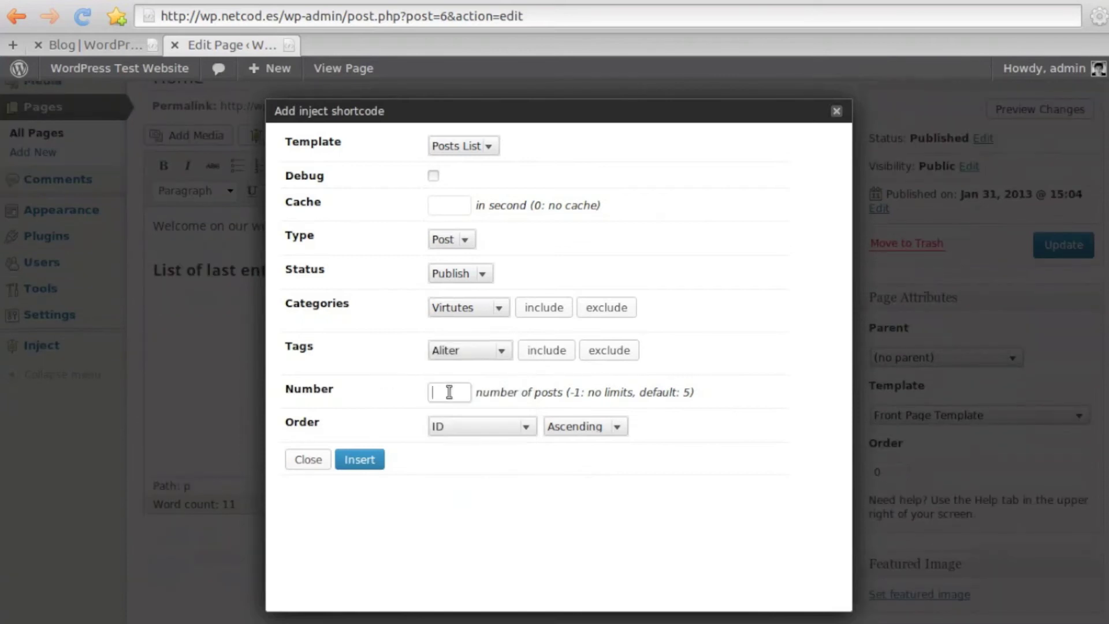
{"action": "left_click", "coordinate": [467, 425]}
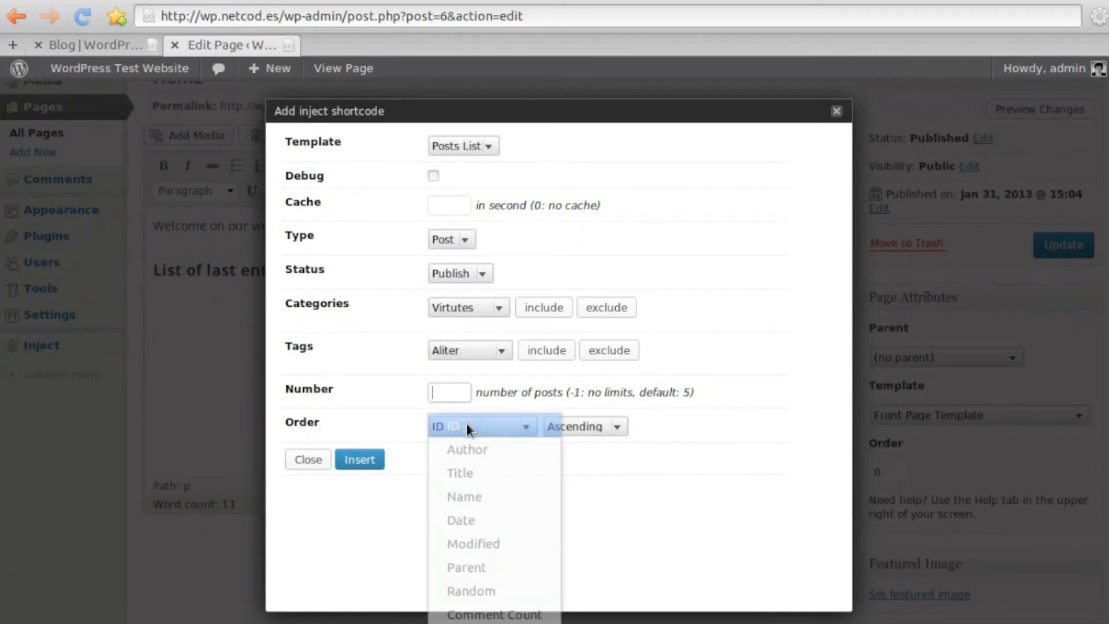
{"action": "left_click", "coordinate": [476, 523]}
{"action": "left_click", "coordinate": [612, 426]}
{"action": "left_click", "coordinate": [583, 450]}
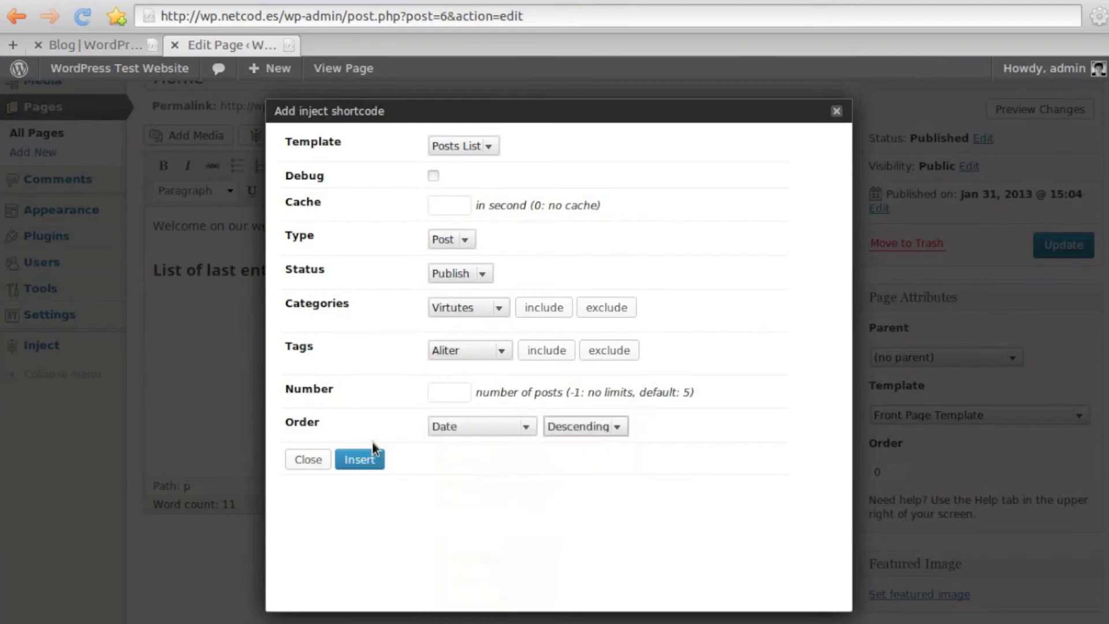
{"action": "left_click", "coordinate": [359, 459]}
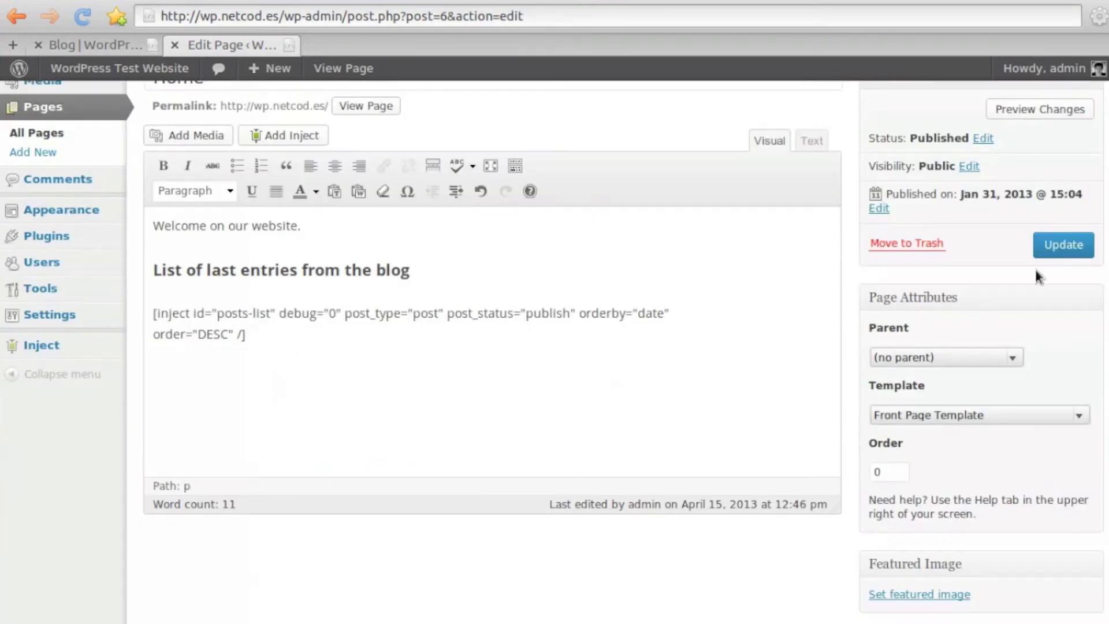
{"action": "left_click", "coordinate": [1059, 248]}
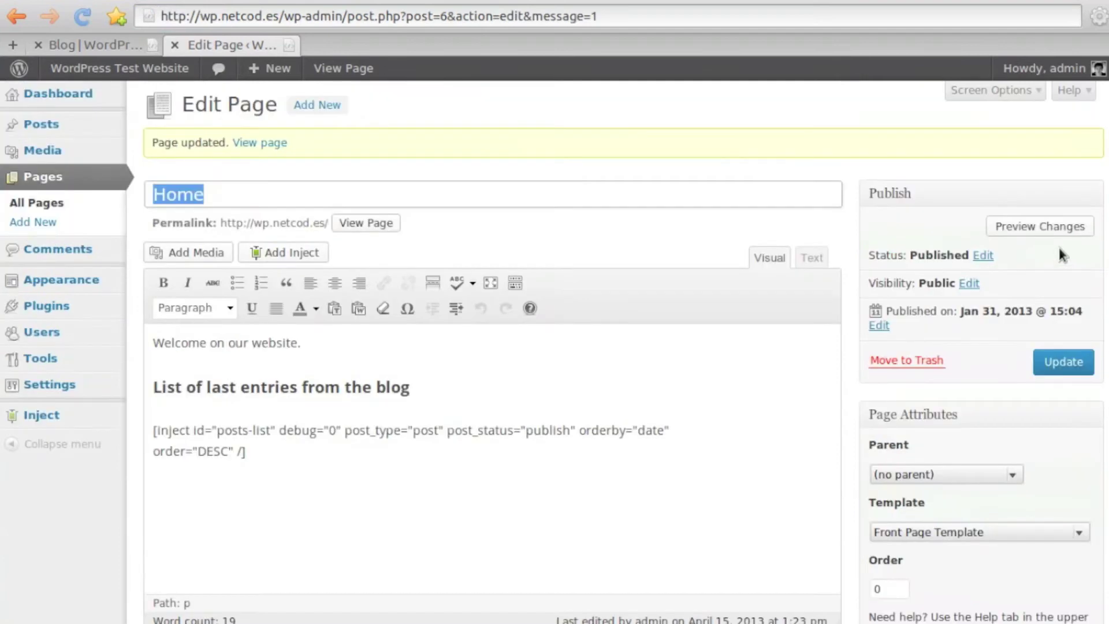
View the live Home page and scroll through the rendered blog entries list
{"action": "left_click", "coordinate": [365, 223]}
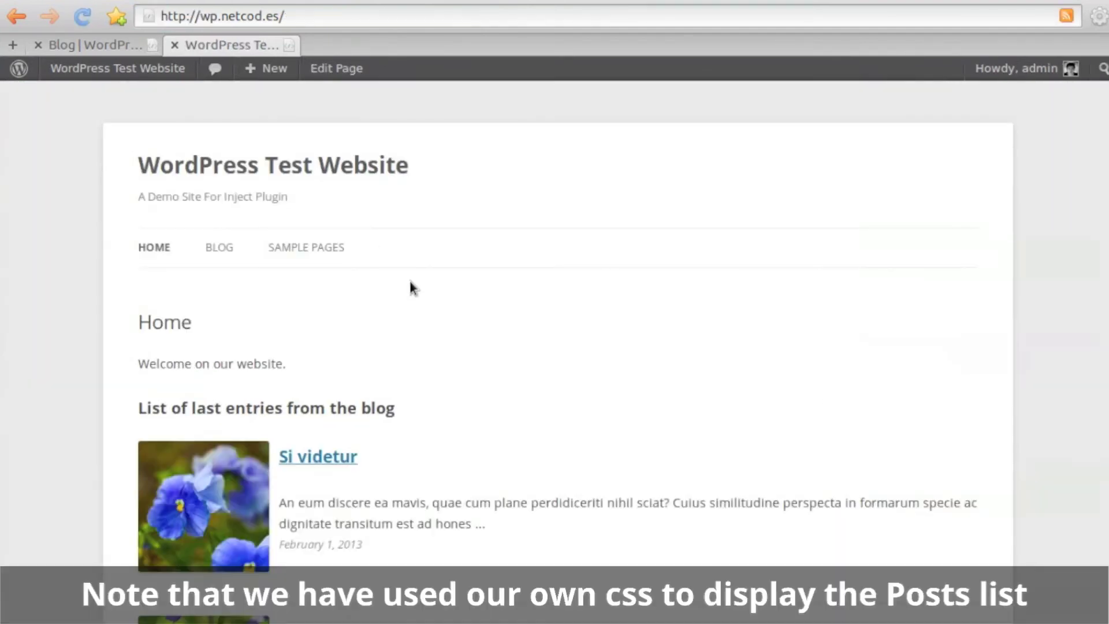
{"action": "scroll", "coordinate": [419, 287], "scroll_direction": "down", "scroll_amount": 3}
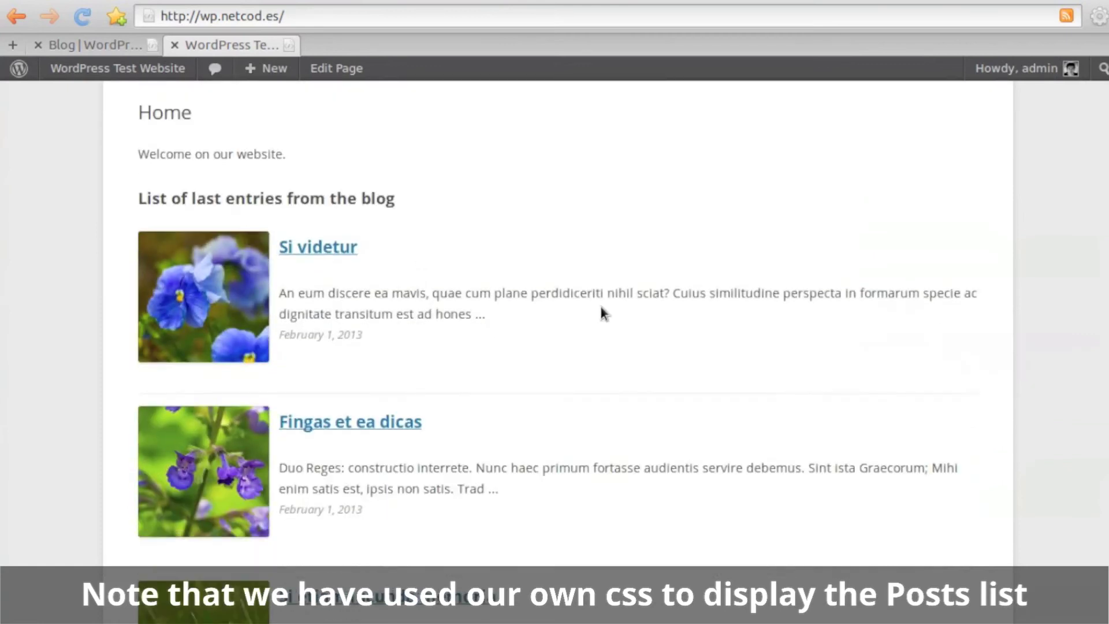
{"action": "scroll", "coordinate": [601, 312], "scroll_direction": "down", "scroll_amount": 1}
{"action": "scroll", "coordinate": [602, 312], "scroll_direction": "down", "scroll_amount": 4}
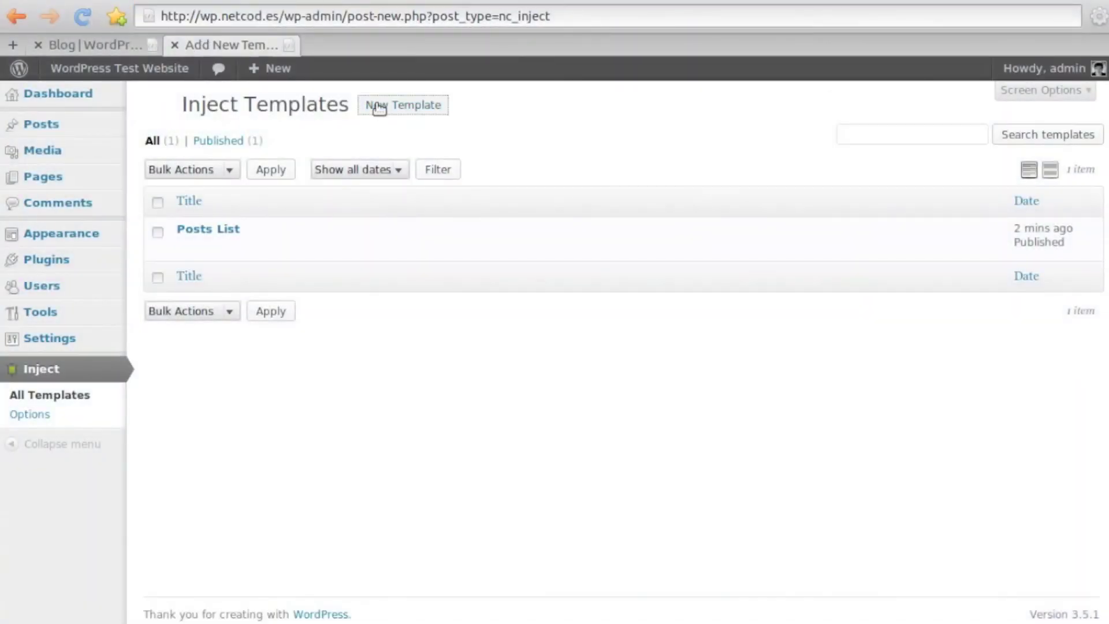
Title the new template 'Navigation' with Id 'navigation'
{"action": "type", "text": "Navigation"}
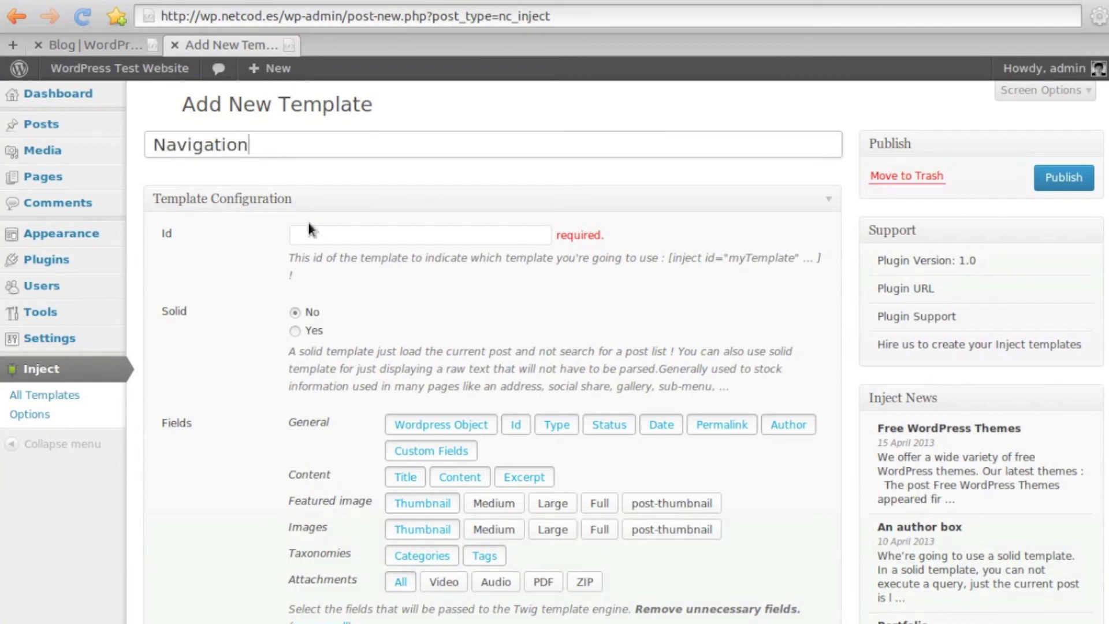
{"action": "left_click", "coordinate": [341, 236]}
{"action": "type", "text": "navigation"}
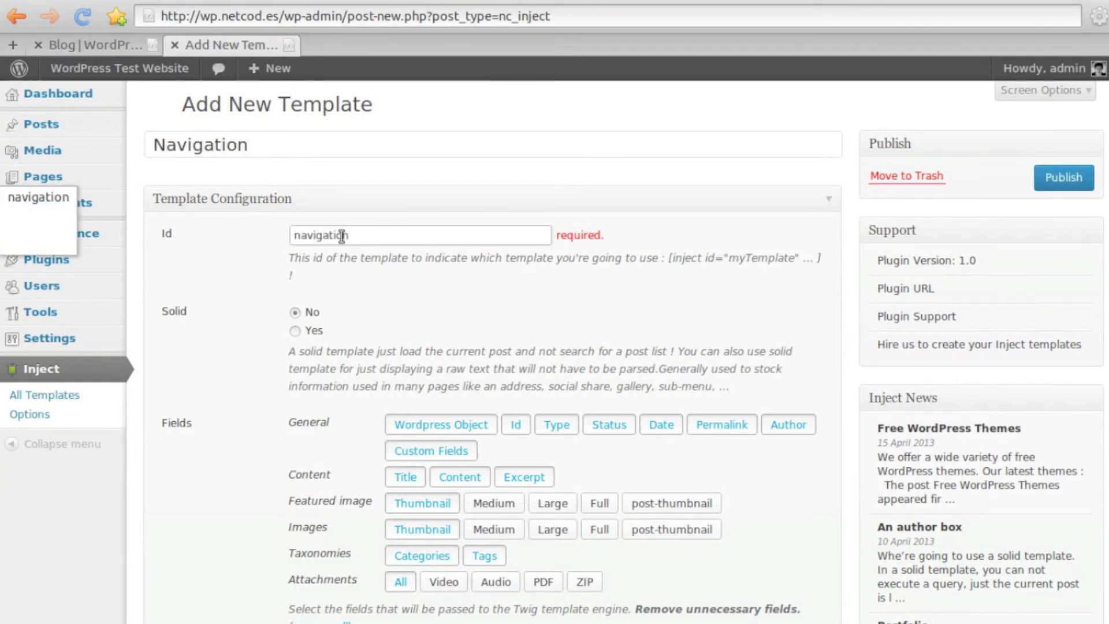
Insert the built-in navigation example code into the template
{"action": "scroll", "coordinate": [182, 390], "scroll_direction": "down", "scroll_amount": 7}
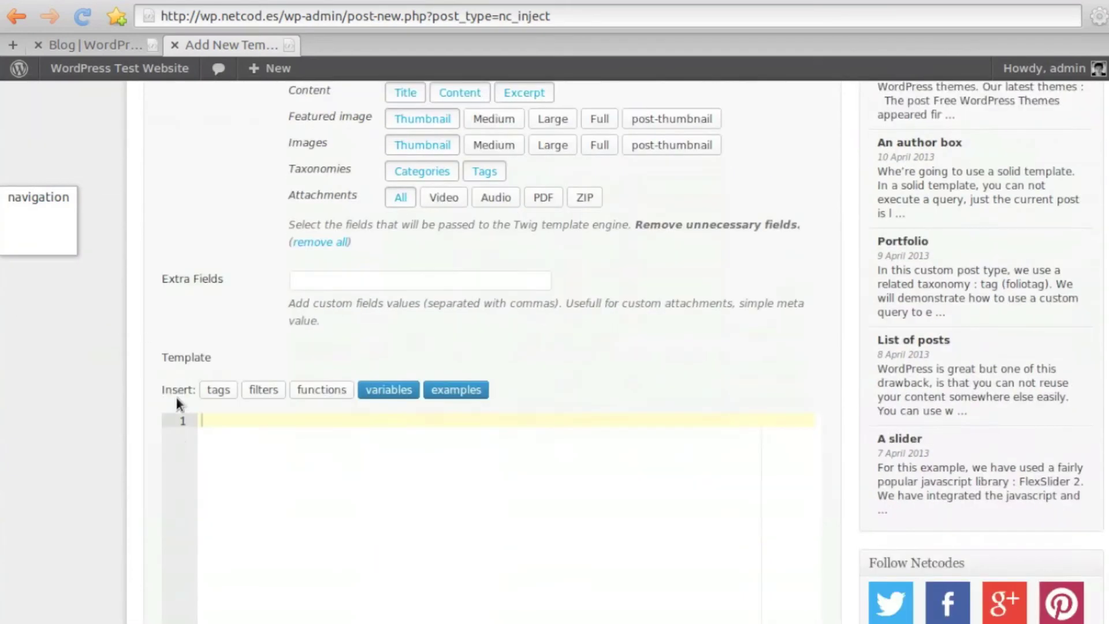
{"action": "left_click", "coordinate": [457, 360]}
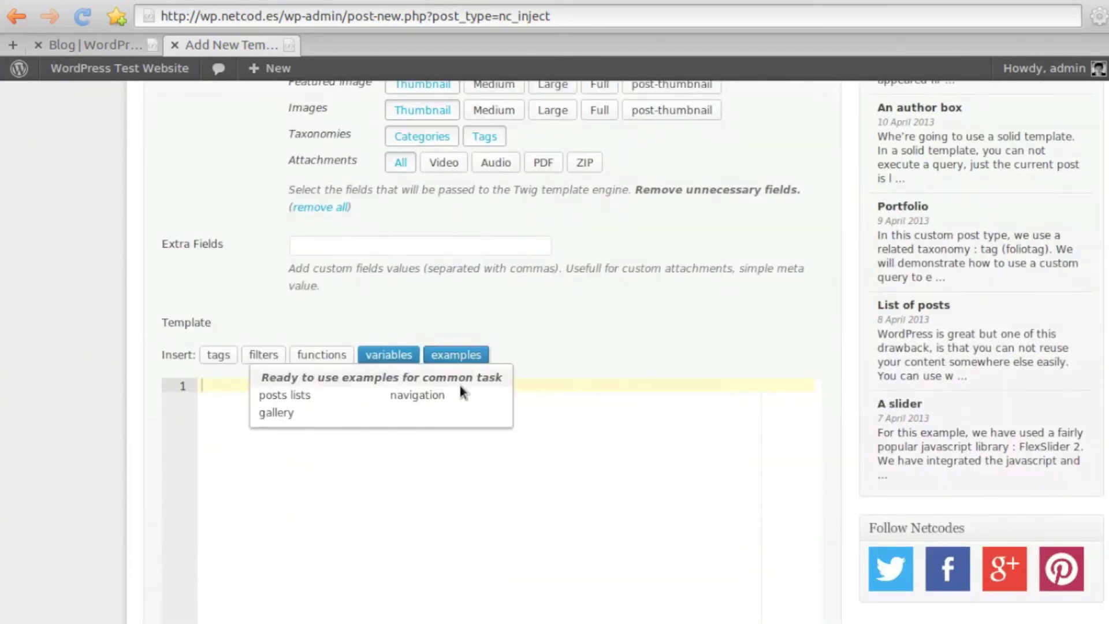
{"action": "left_click", "coordinate": [436, 399]}
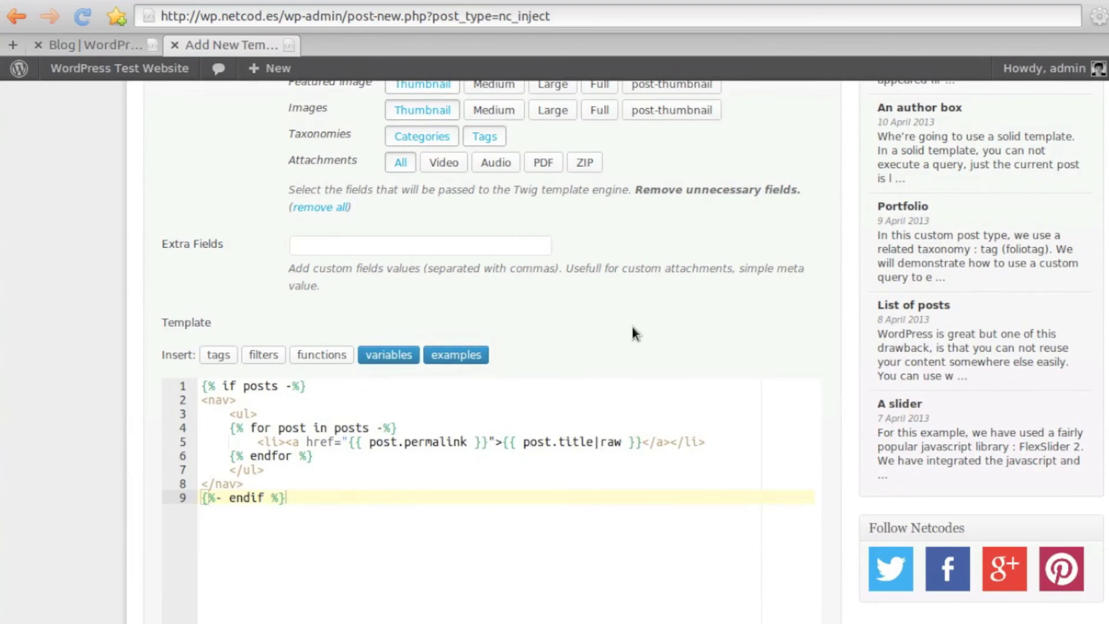
Clear all preselected fields from the Navigation template
{"action": "scroll", "coordinate": [632, 326], "scroll_direction": "up", "scroll_amount": 3}
{"action": "left_click", "coordinate": [333, 383]}
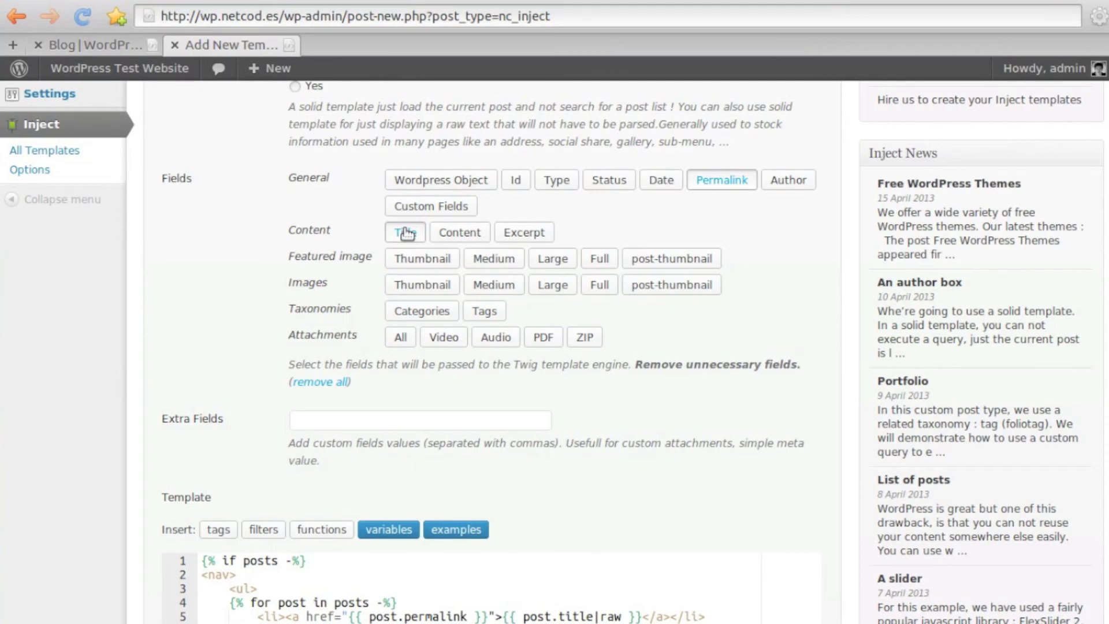
{"action": "scroll", "coordinate": [843, 341], "scroll_direction": "up", "scroll_amount": 5}
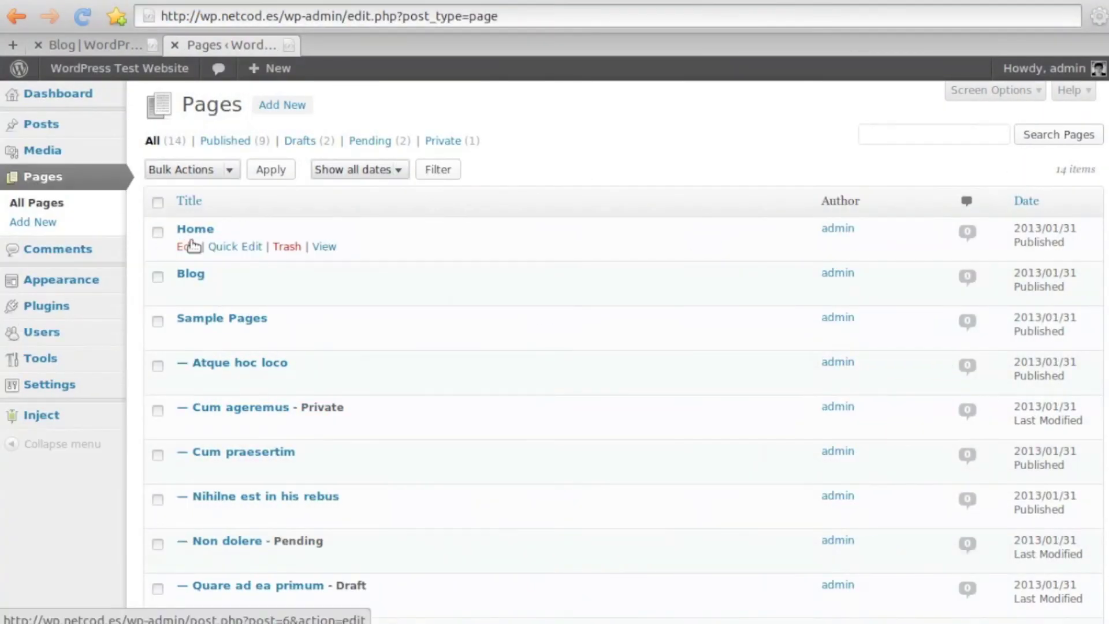
Edit the Home page and start a new paragraph below the 'All sample pages' heading
{"action": "left_click", "coordinate": [190, 246]}
{"action": "left_click", "coordinate": [209, 486]}
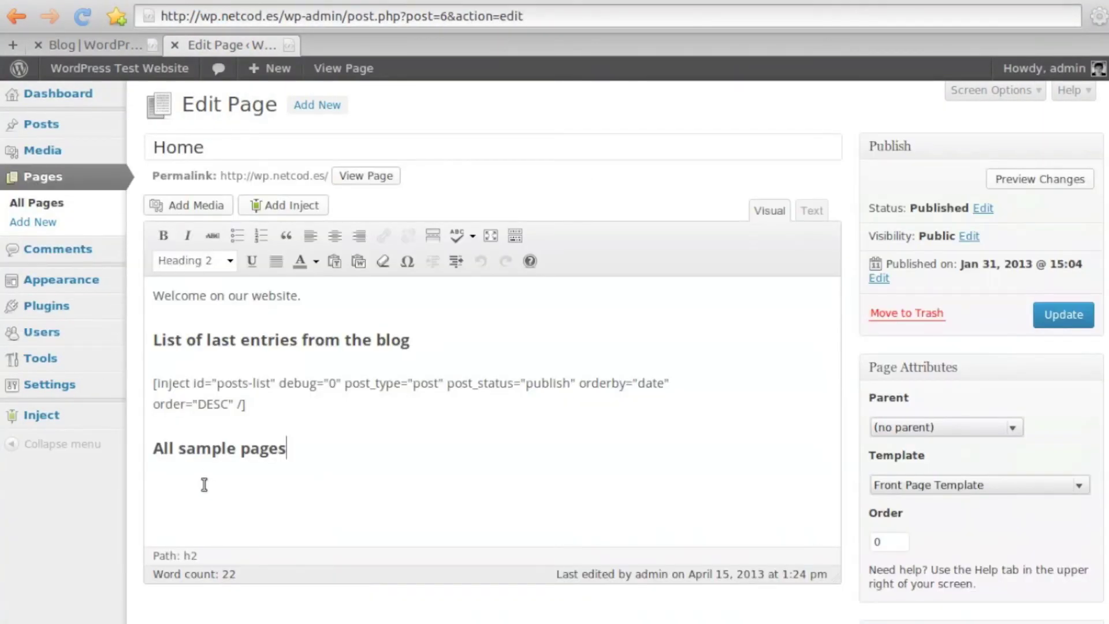
{"action": "key", "text": "ctrl+7"}
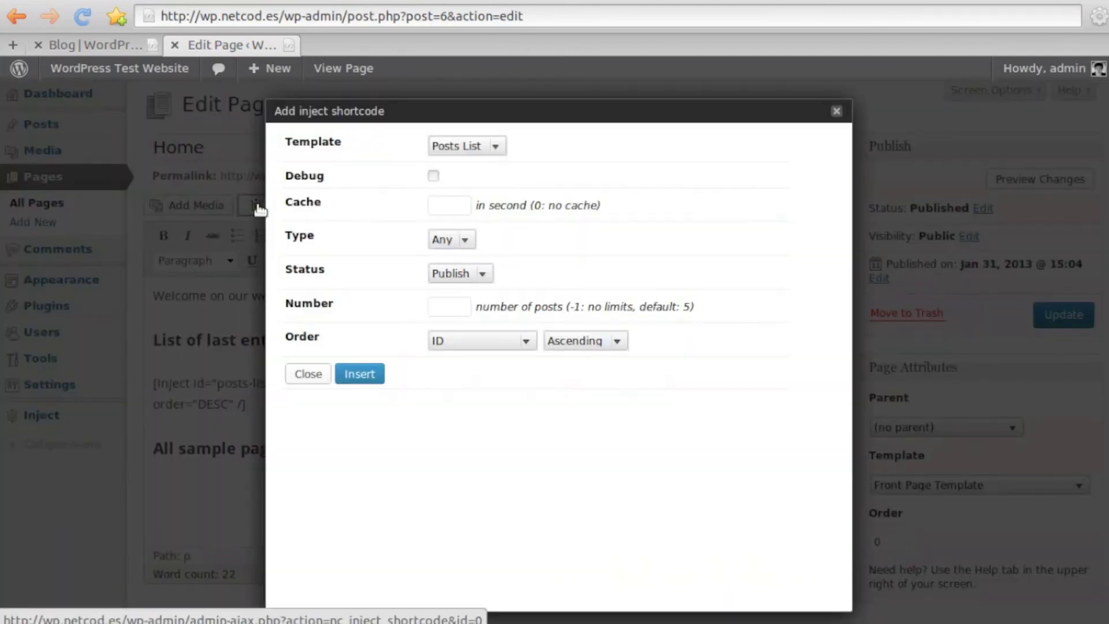
Insert a Navigation shortcode listing 10 Page children of Sample Pages, ordered by menu order
{"action": "left_click", "coordinate": [453, 144]}
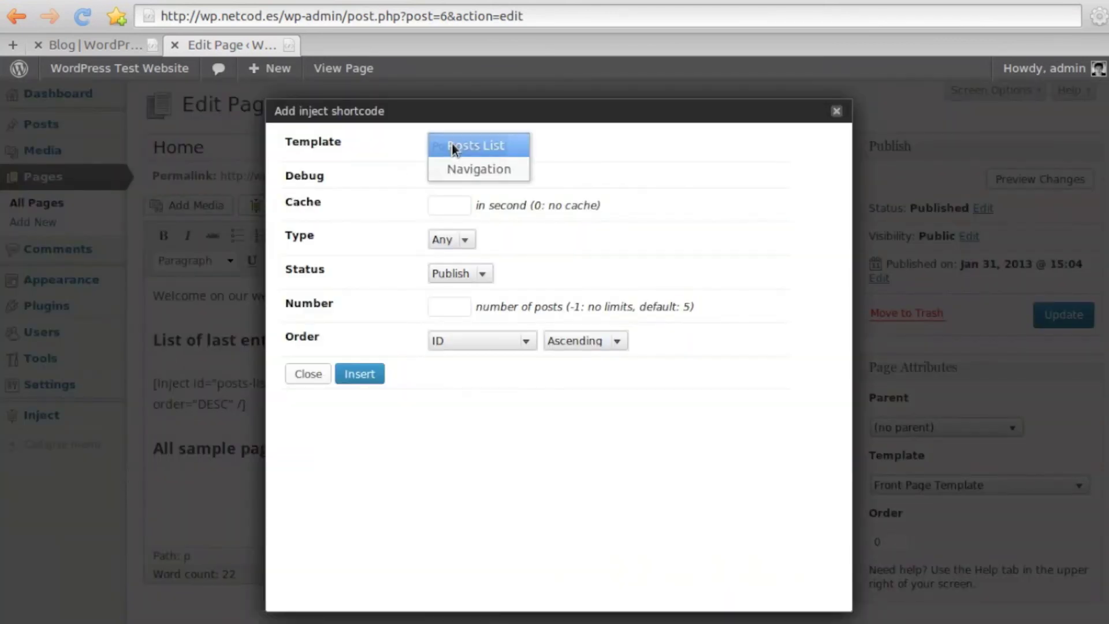
{"action": "left_click", "coordinate": [455, 170]}
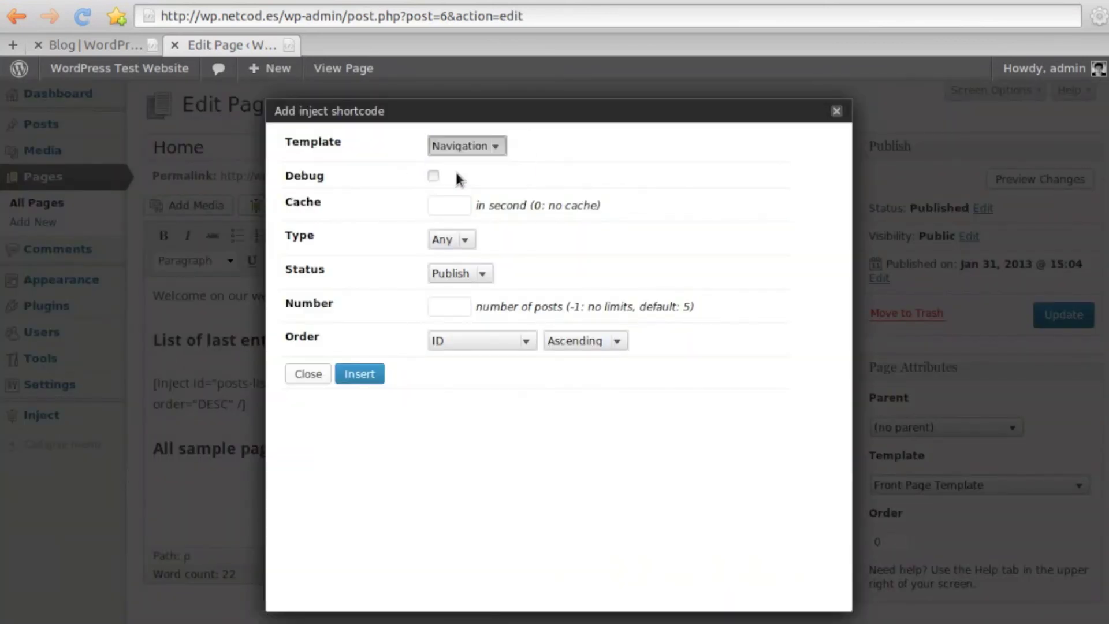
{"action": "left_click", "coordinate": [471, 239]}
{"action": "left_click", "coordinate": [461, 286]}
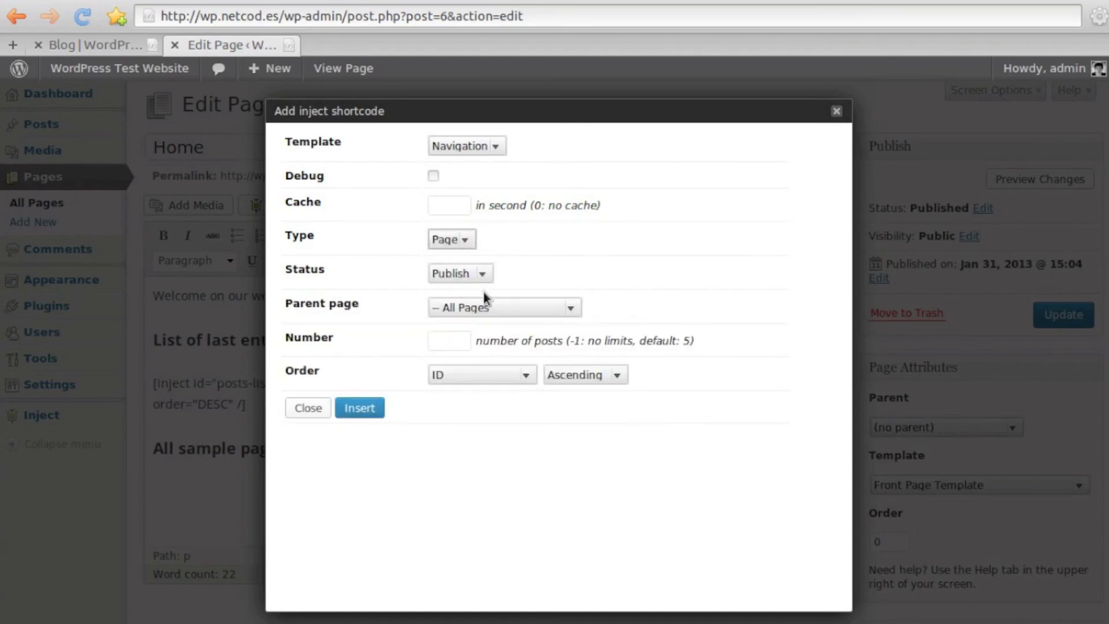
{"action": "left_click", "coordinate": [487, 305]}
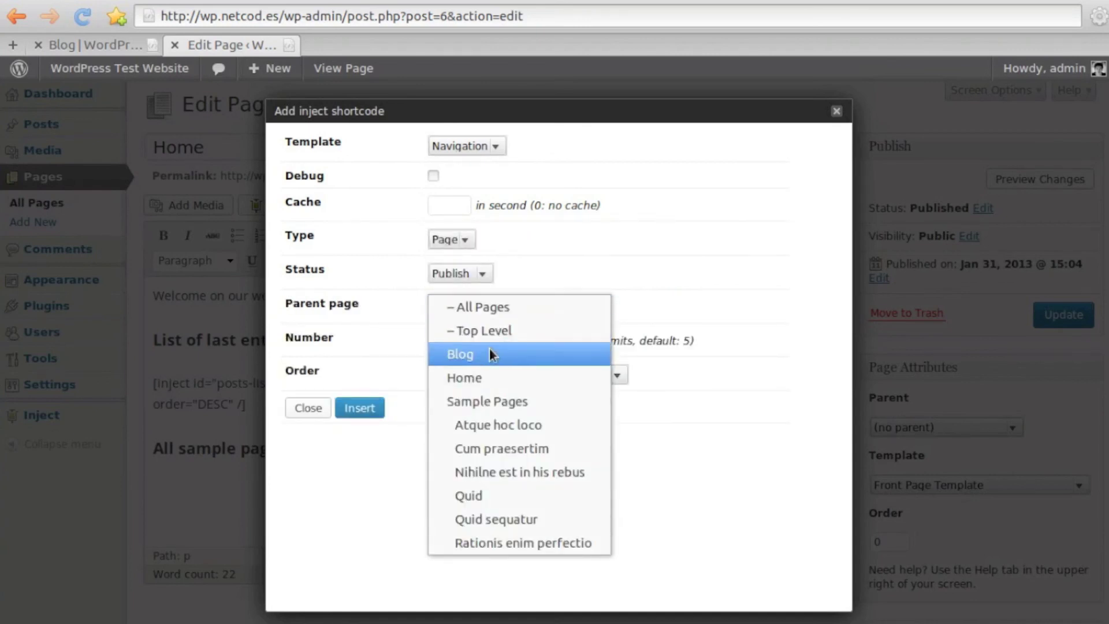
{"action": "left_click", "coordinate": [489, 401]}
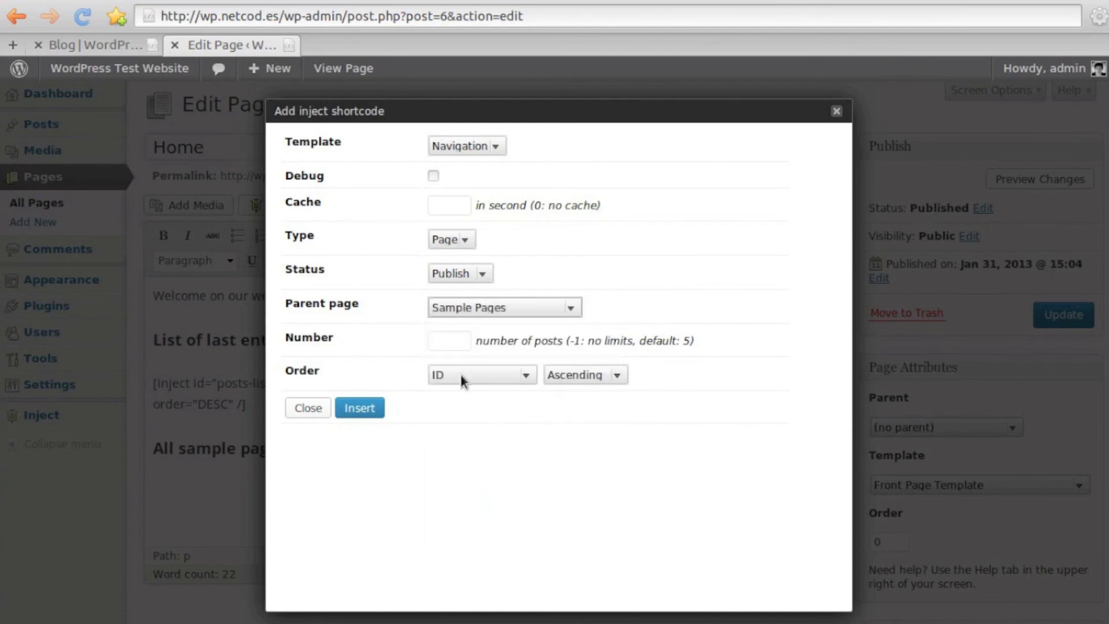
{"action": "left_click", "coordinate": [450, 341]}
{"action": "type", "text": "10"}
{"action": "left_click", "coordinate": [490, 373]}
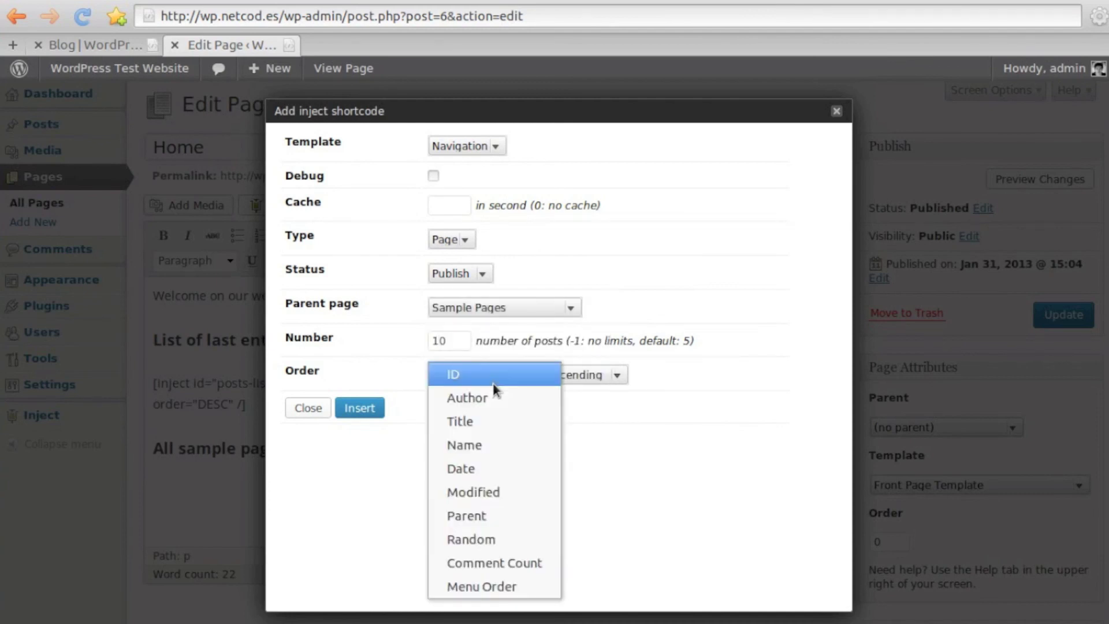
{"action": "left_click", "coordinate": [514, 586]}
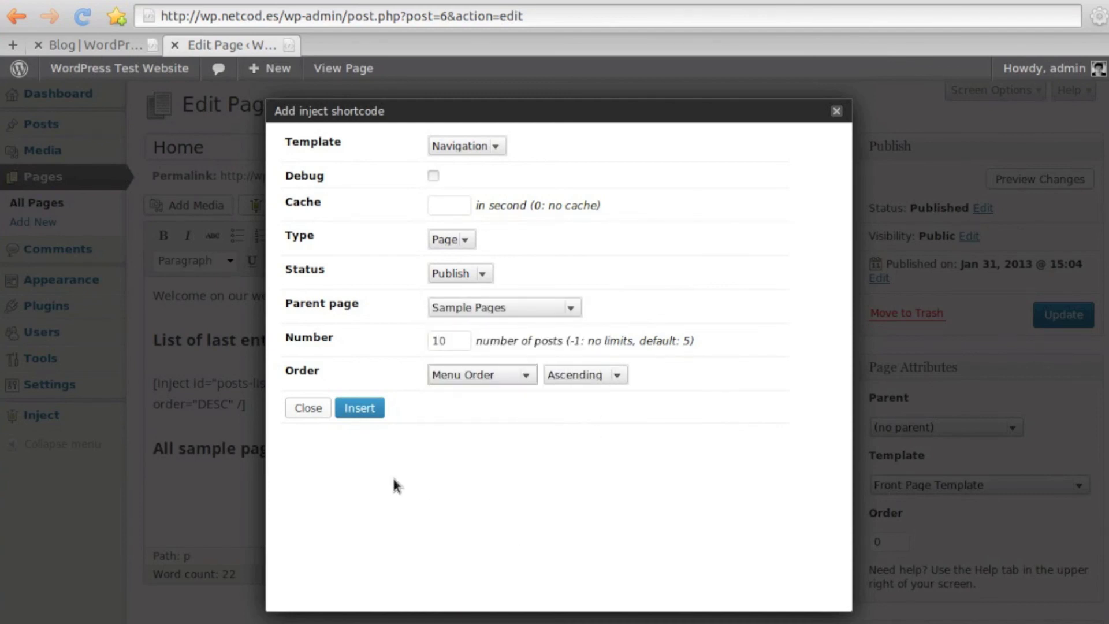
{"action": "left_click", "coordinate": [364, 407]}
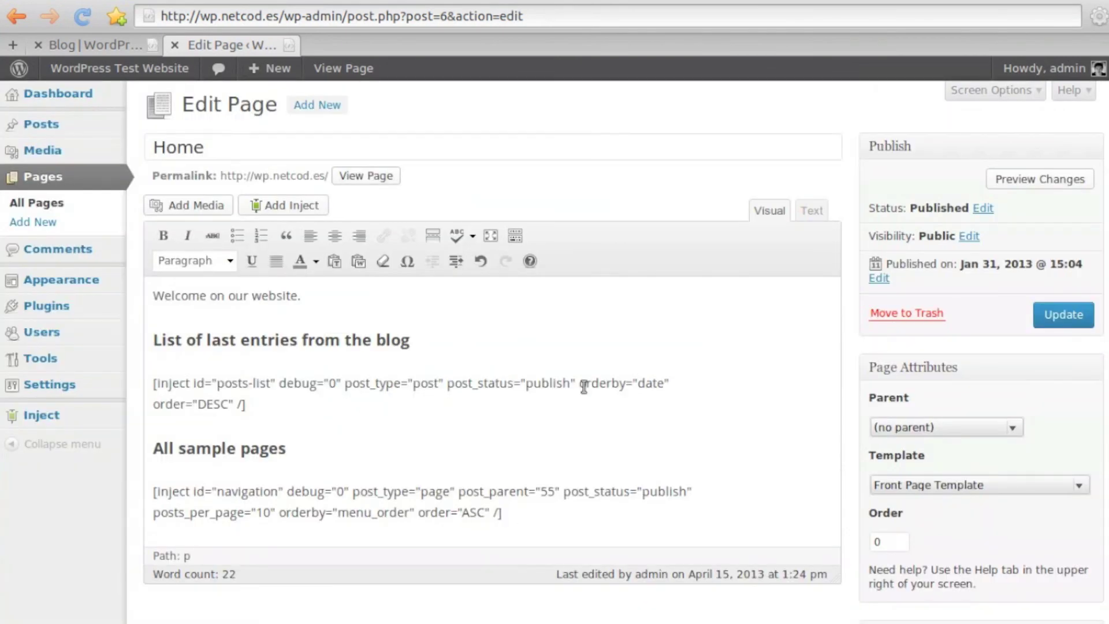
Update the Home page, open it live in a new tab and scroll to the sample pages list
{"action": "left_click", "coordinate": [1061, 317]}
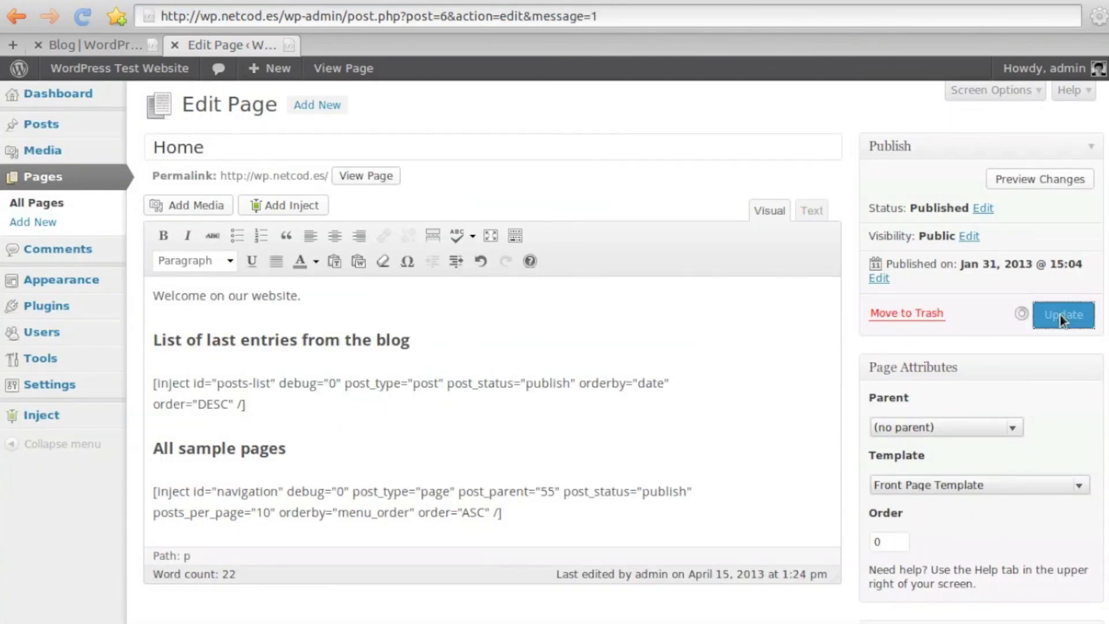
{"action": "middle_click", "coordinate": [367, 223]}
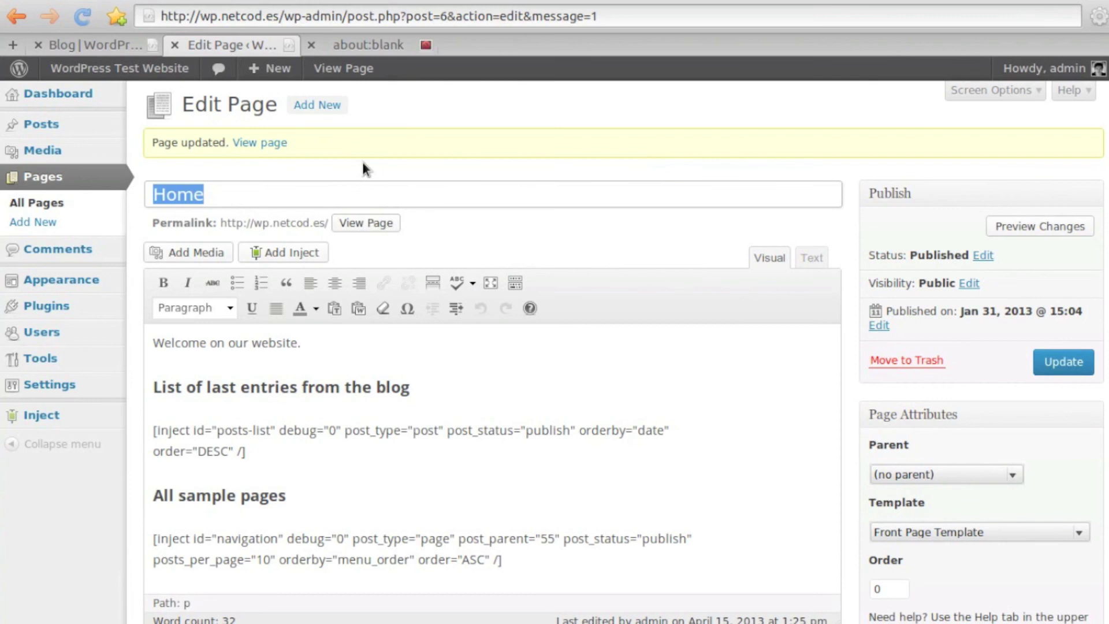
{"action": "left_click", "coordinate": [349, 46]}
{"action": "scroll", "coordinate": [424, 299], "scroll_direction": "down", "scroll_amount": 7}
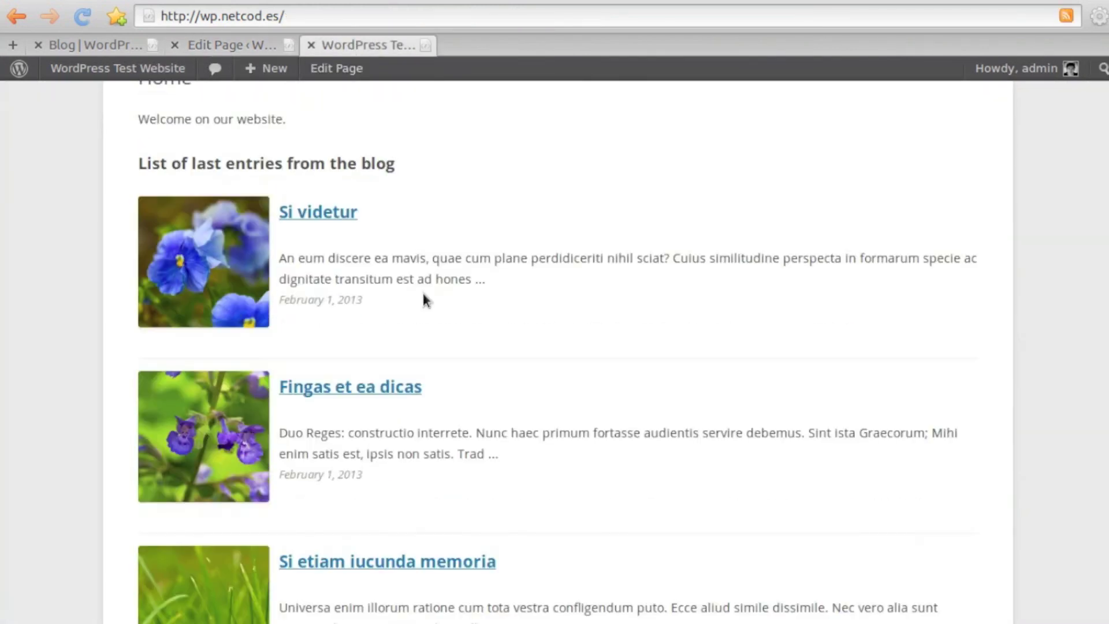
{"action": "scroll", "coordinate": [423, 293], "scroll_direction": "down", "scroll_amount": 10}
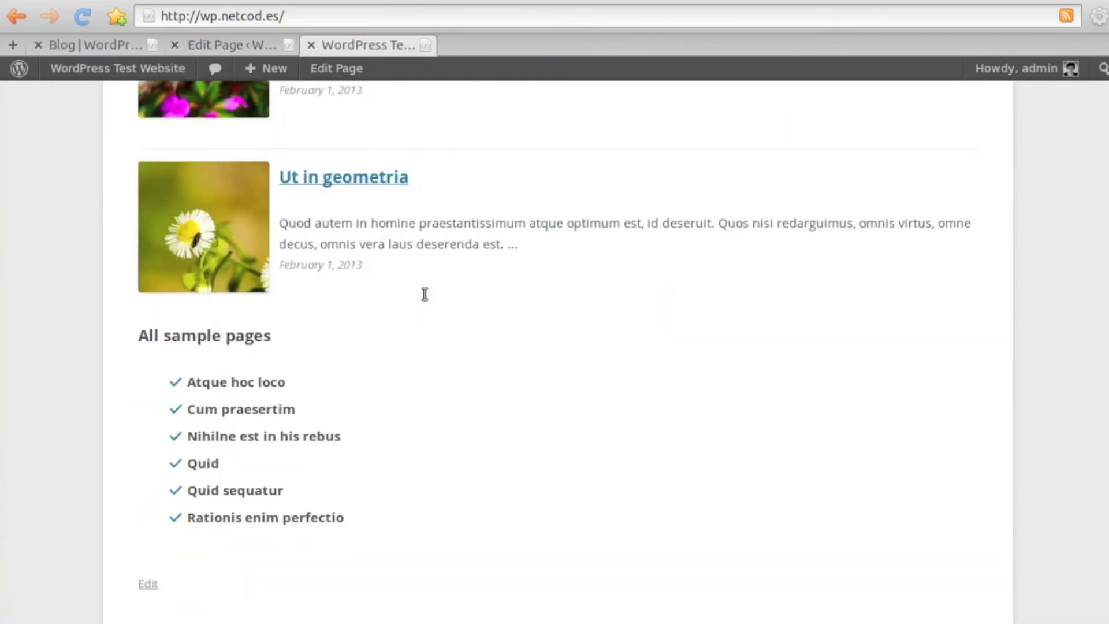